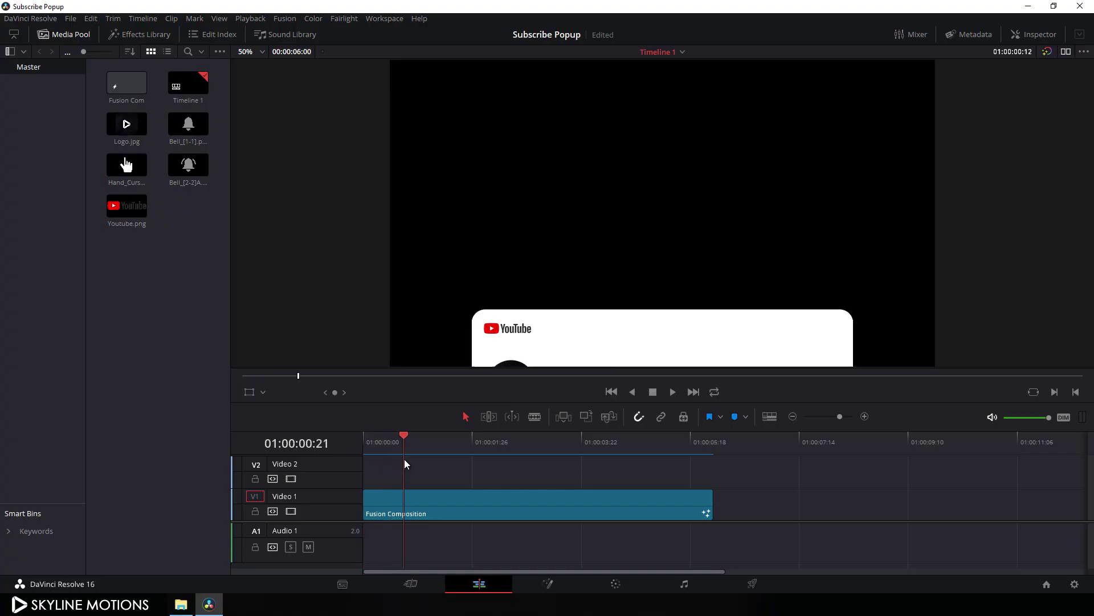
Preview the popup animation, glance at Project Settings without changes, and open the Project Manager.
{"action": "left_click_drag", "start_coordinate": [504, 467], "coordinate": [705, 477]}
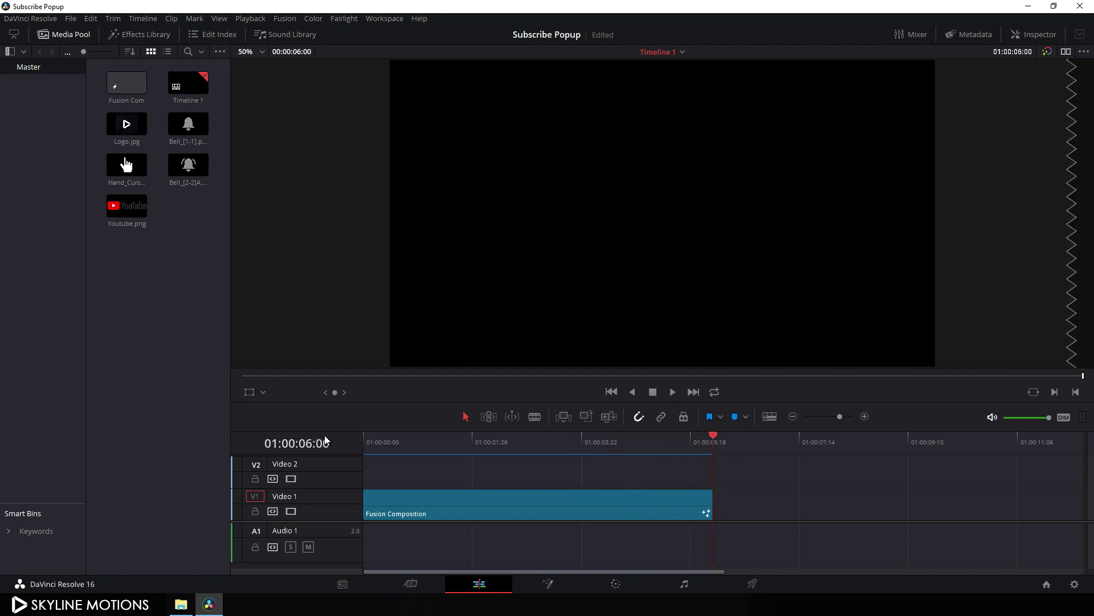
{"action": "left_click", "coordinate": [1076, 585]}
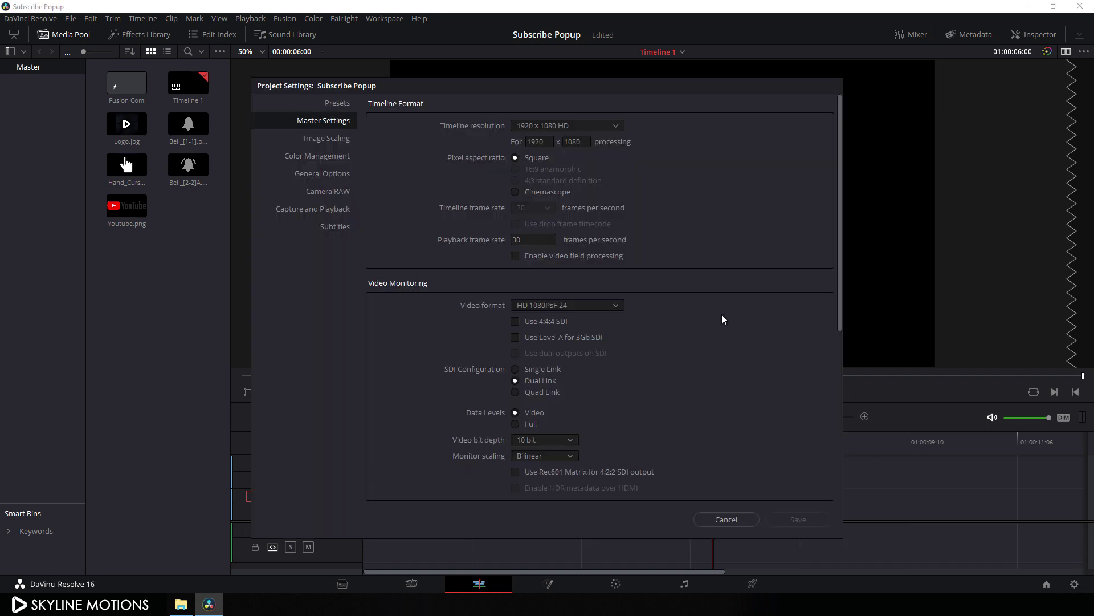
{"action": "key", "text": "Escape"}
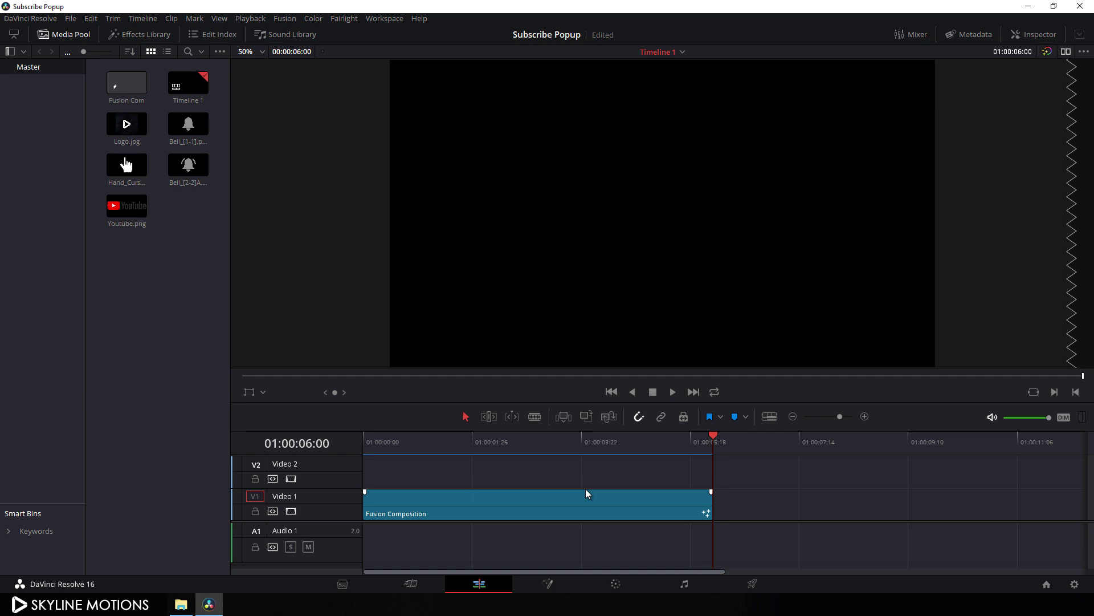
{"action": "left_click", "coordinate": [1048, 583]}
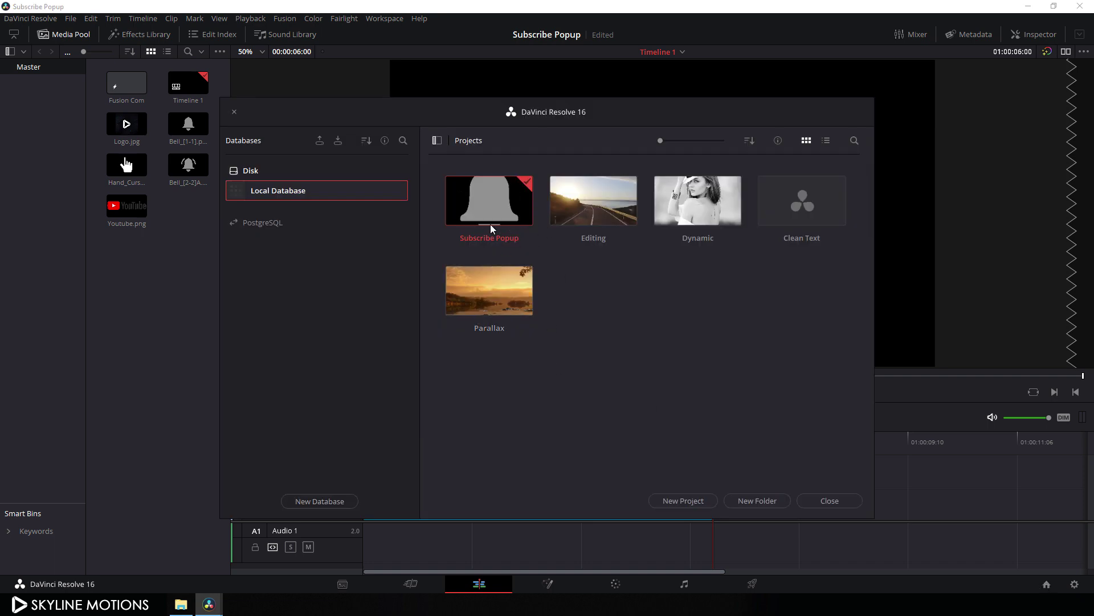
Export Subscribe Popup as a project archive into Music > Folder A, then close the Project Manager.
{"action": "right_click", "coordinate": [484, 208]}
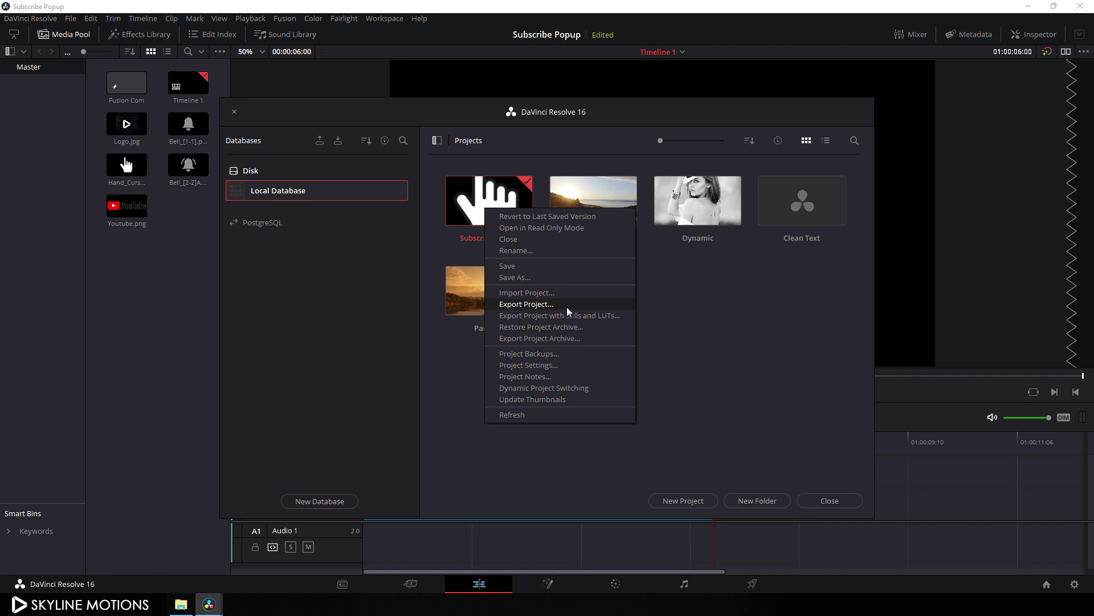
{"action": "left_click", "coordinate": [556, 341]}
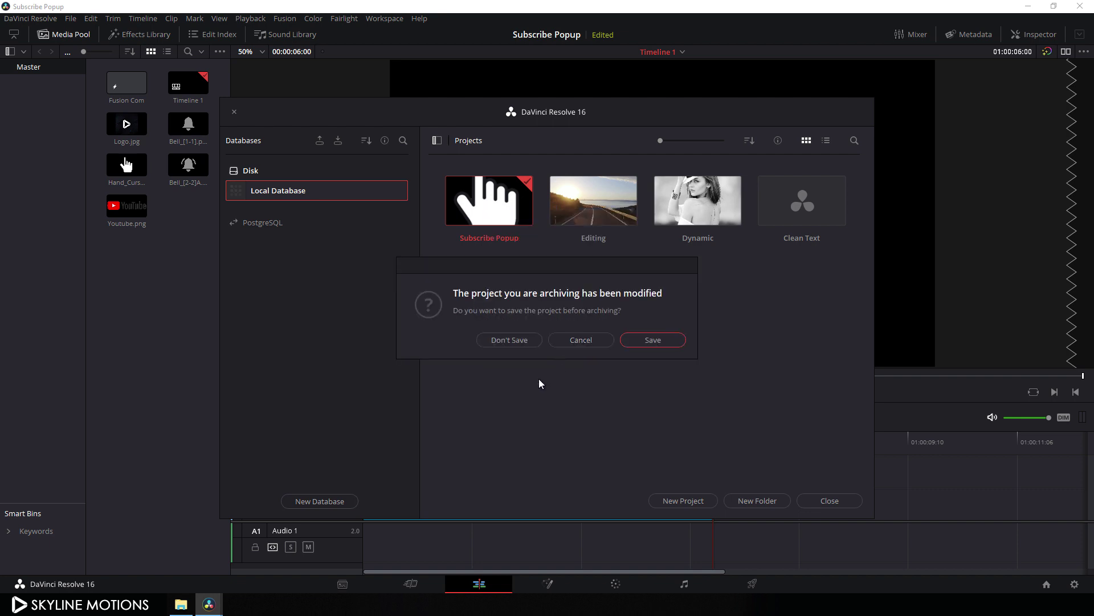
{"action": "left_click", "coordinate": [504, 340]}
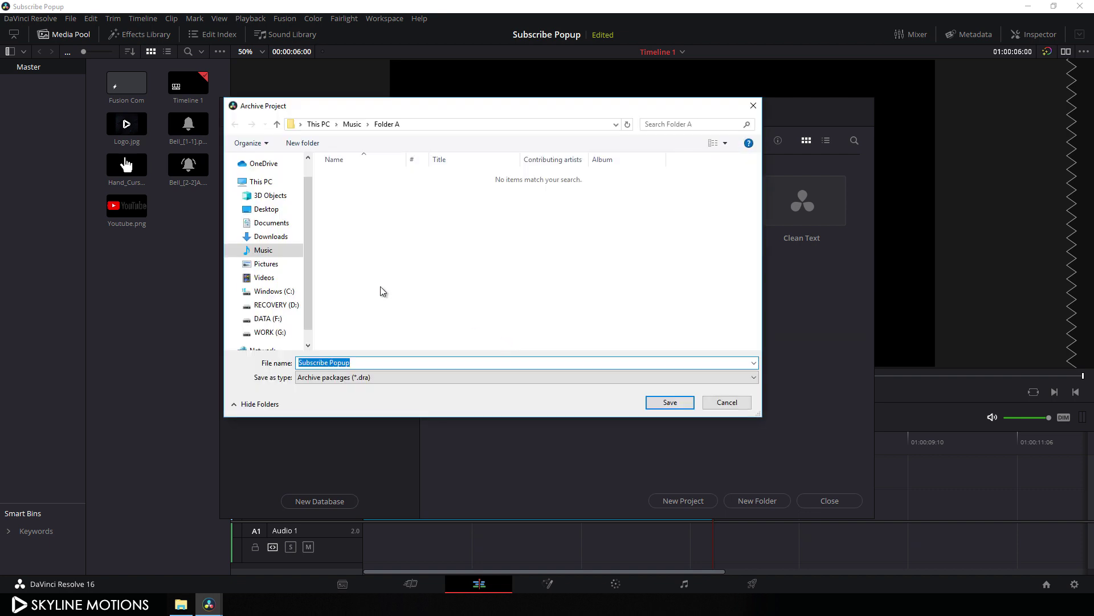
{"action": "left_click", "coordinate": [268, 252]}
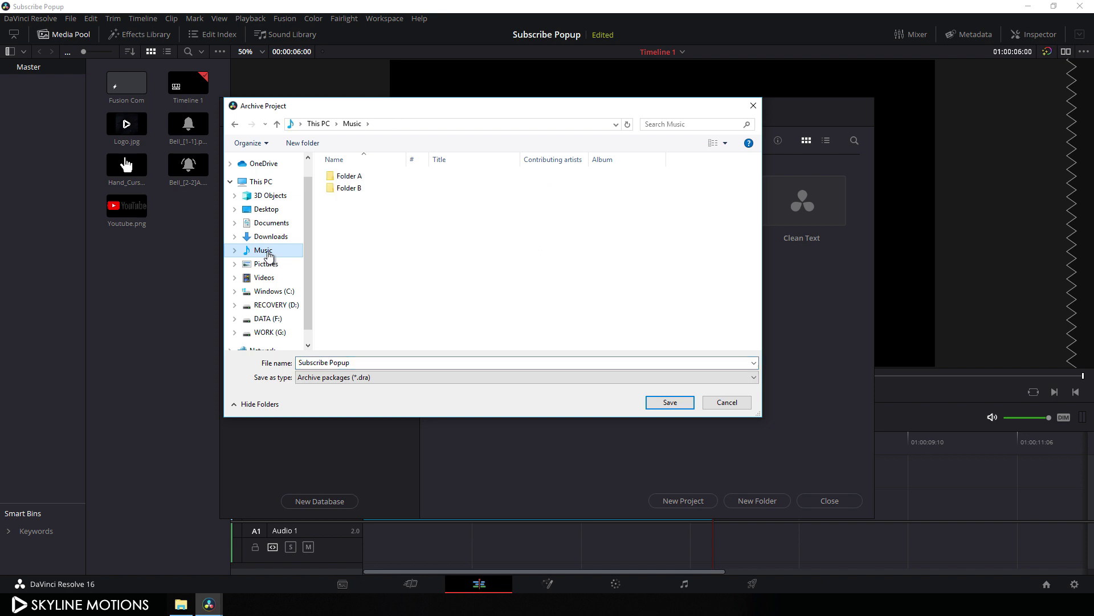
{"action": "left_click", "coordinate": [348, 182]}
{"action": "double_click", "coordinate": [349, 181]}
{"action": "left_click", "coordinate": [673, 403]}
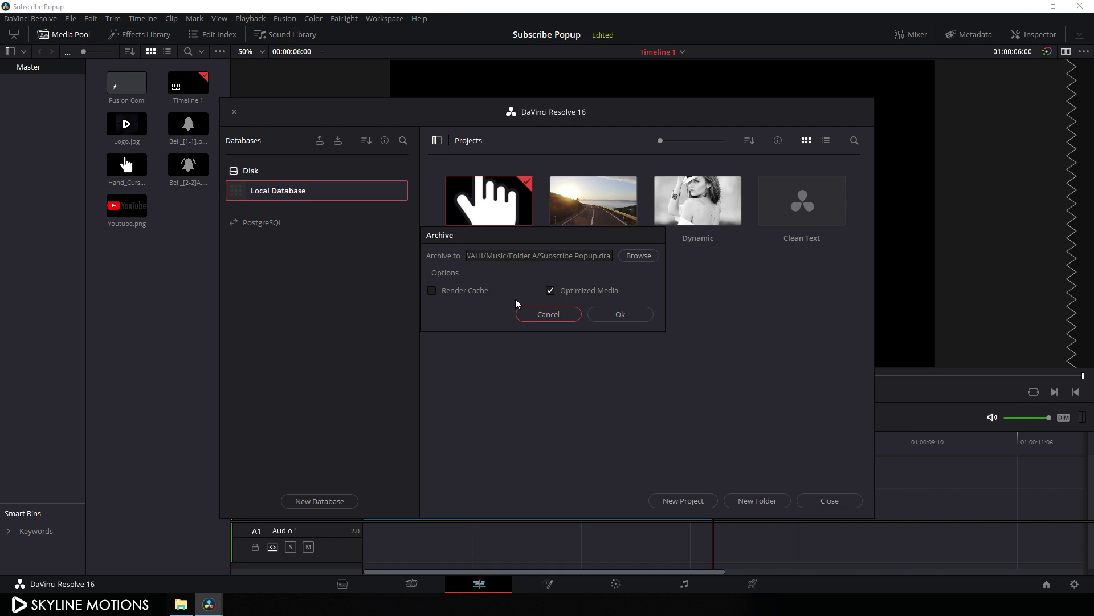
{"action": "left_click", "coordinate": [628, 317]}
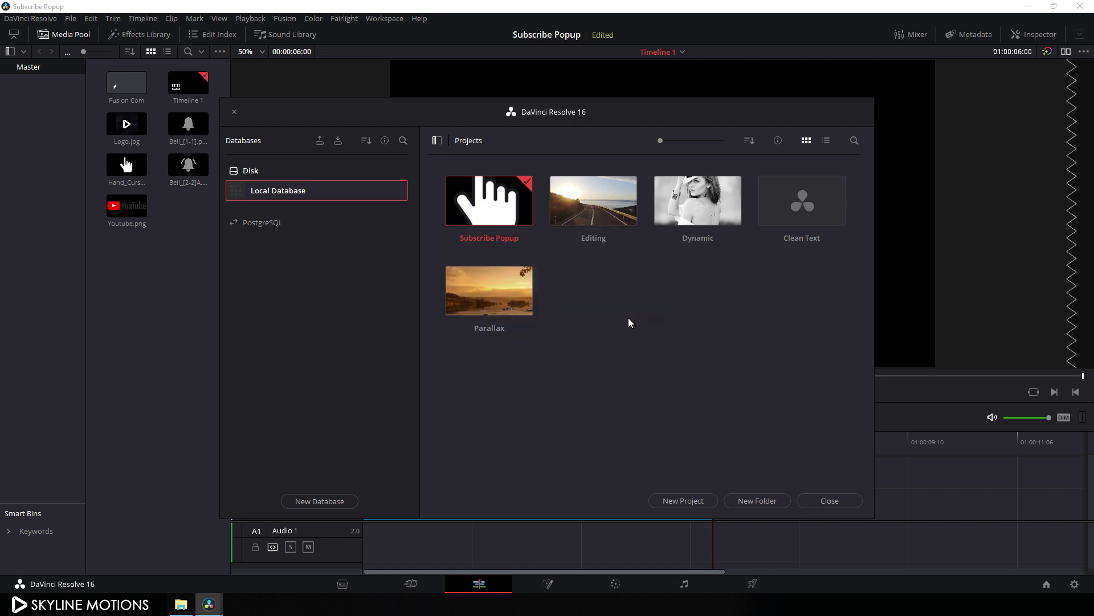
{"action": "left_click", "coordinate": [829, 509]}
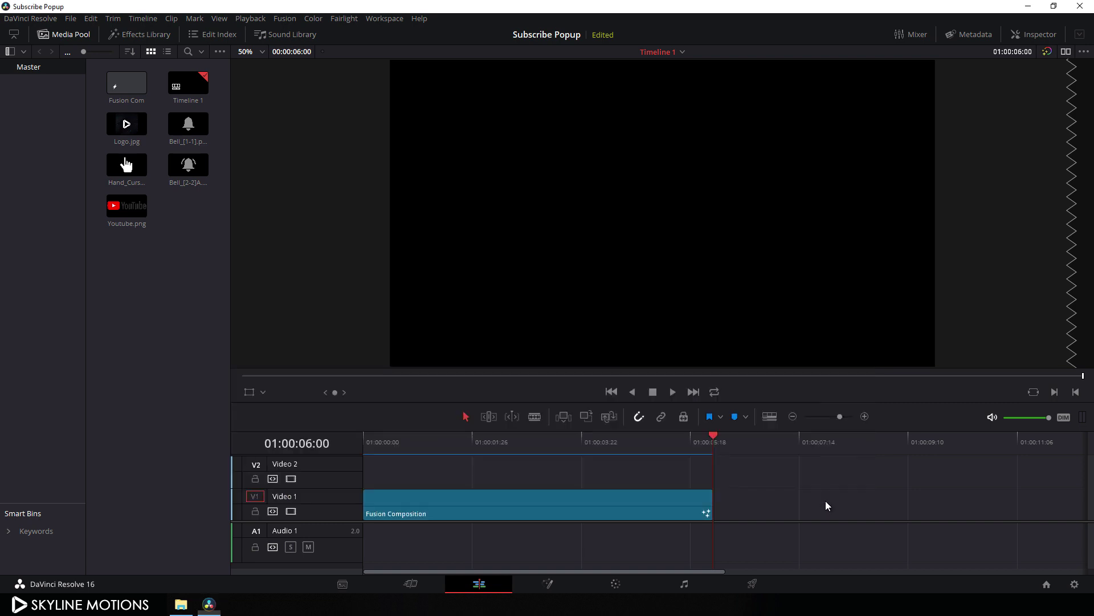
Park the playhead on the popup clip and switch to the Fusion page.
{"action": "left_click", "coordinate": [511, 442]}
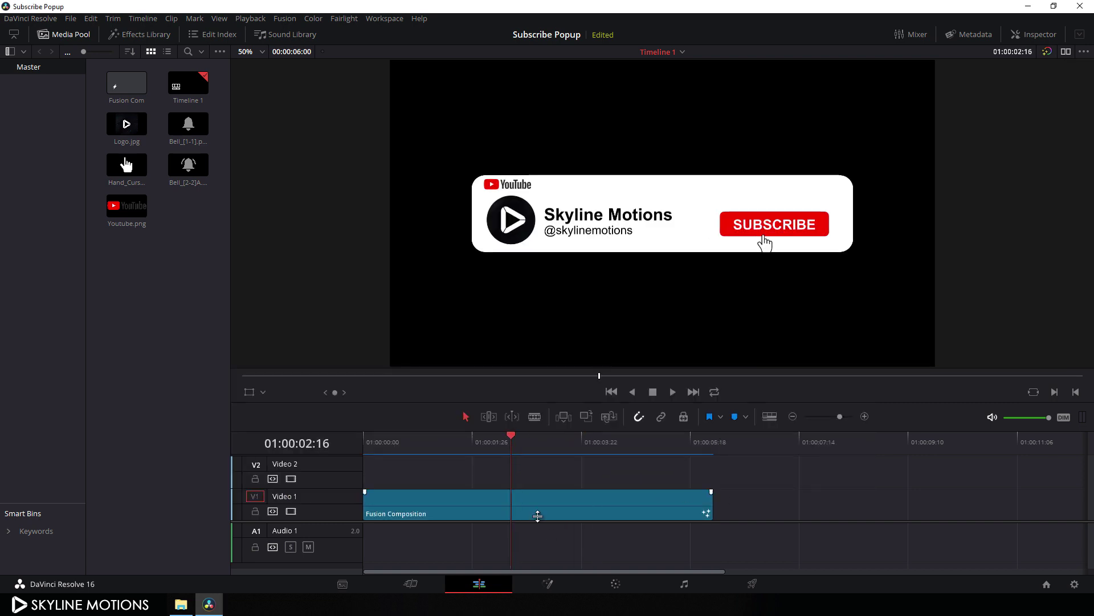
{"action": "left_click", "coordinate": [548, 583]}
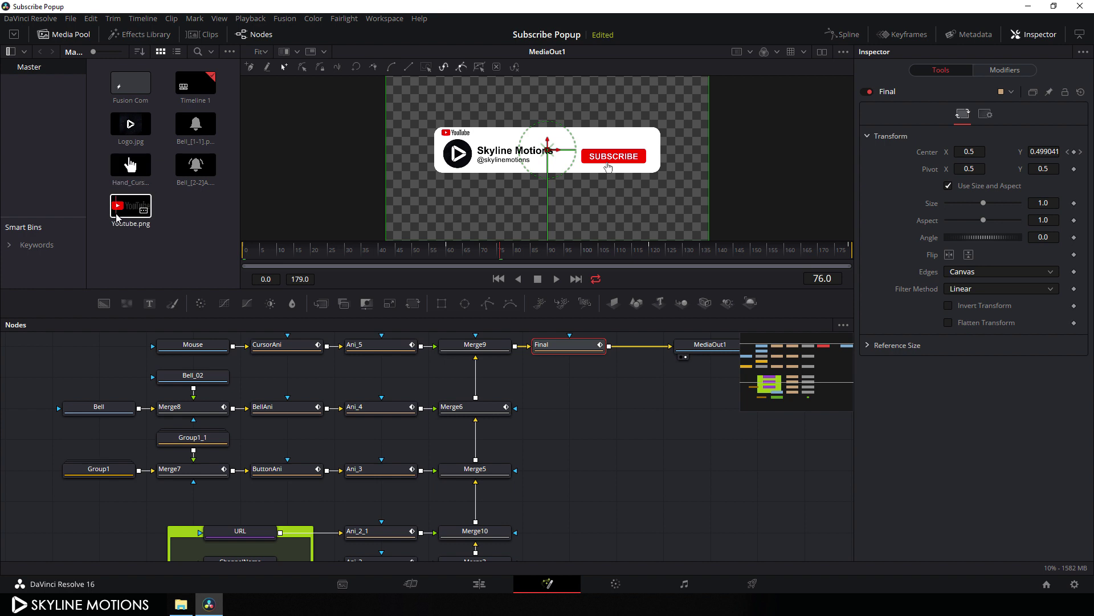
Add a first Loader node in empty node space, comparing it with the existing Bell loader.
{"action": "left_click", "coordinate": [551, 432]}
{"action": "key", "text": "shift+space"}
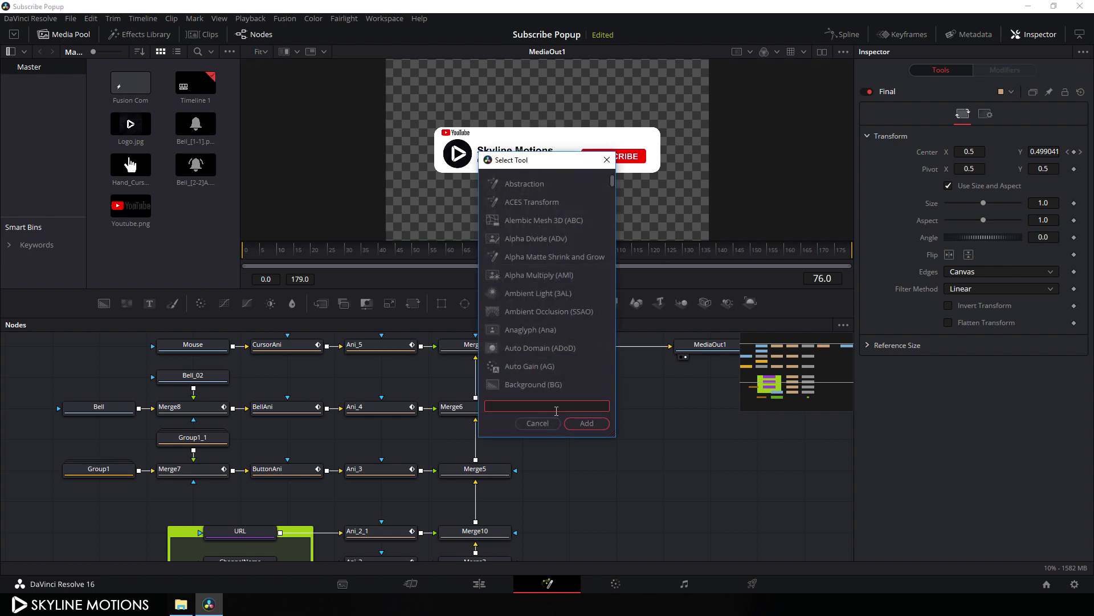
{"action": "type", "text": "loa"}
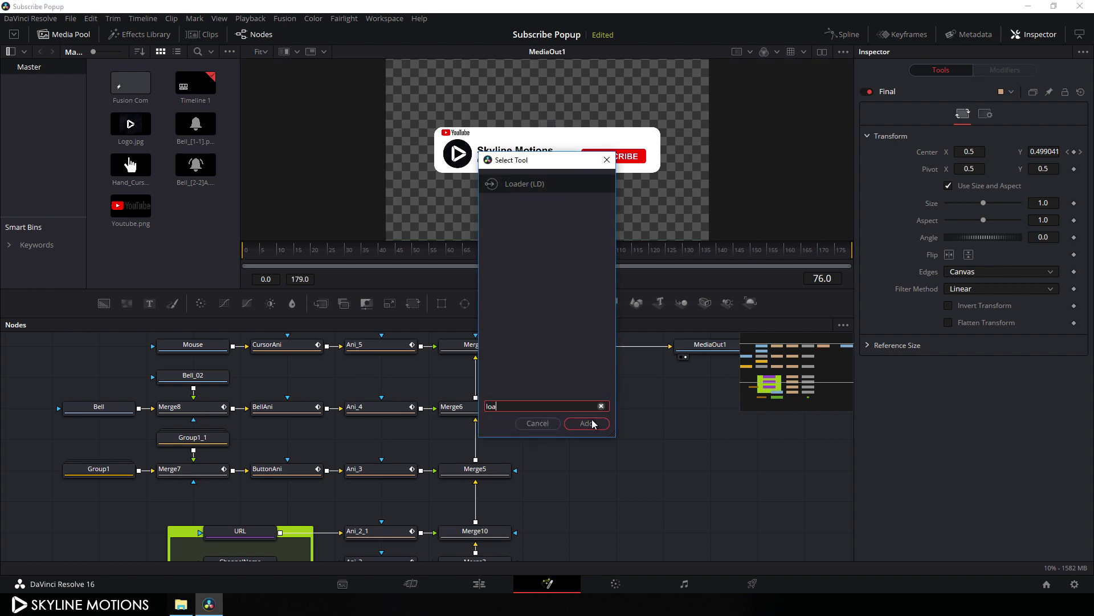
{"action": "left_click", "coordinate": [591, 432]}
{"action": "left_click_drag", "start_coordinate": [591, 432], "coordinate": [648, 446]}
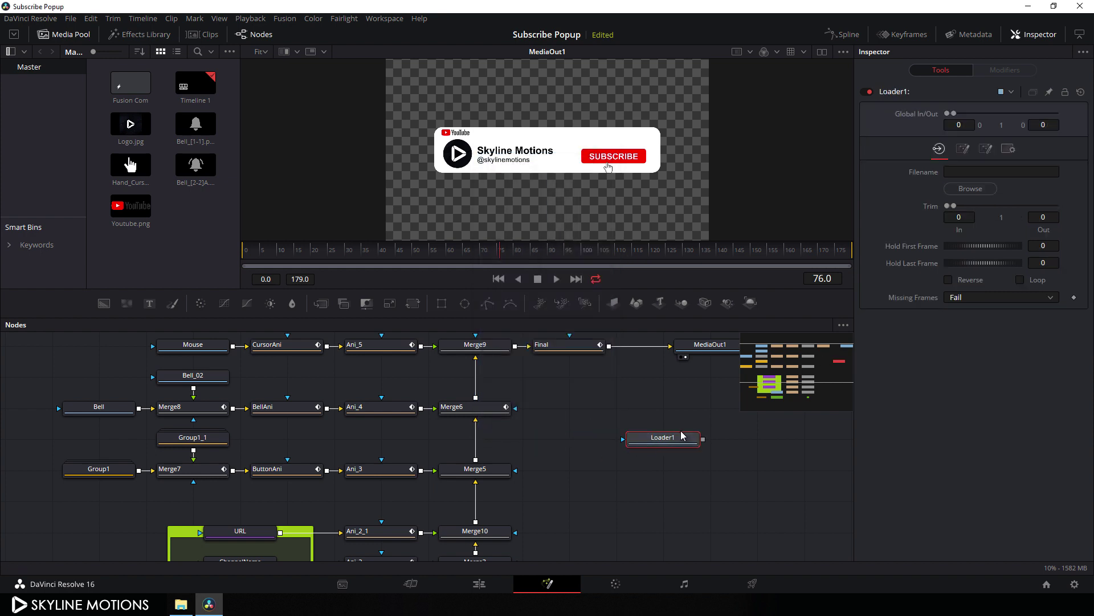
{"action": "left_click", "coordinate": [103, 410]}
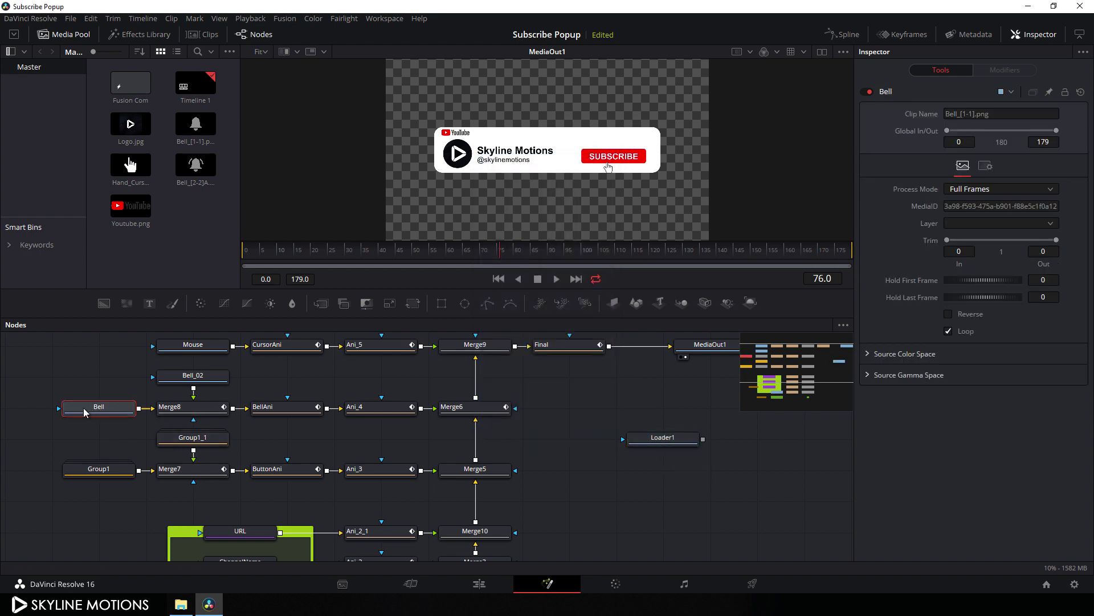
{"action": "left_click", "coordinate": [651, 443]}
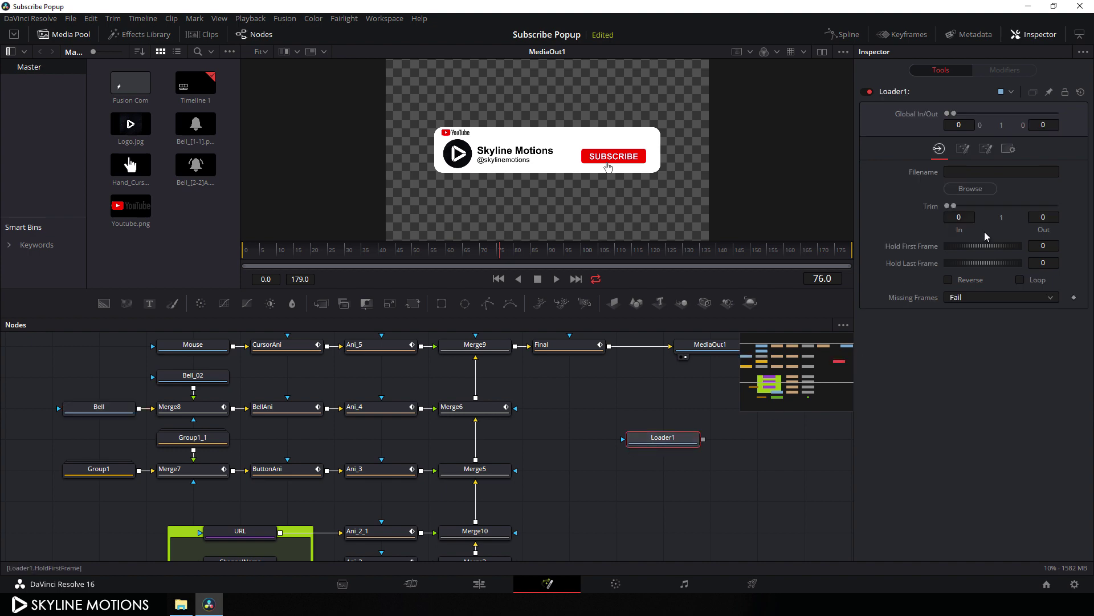
Load the Bell_1 image from the archive's MediaFiles folder into Loader1, making Bell_#.png.
{"action": "left_click", "coordinate": [976, 191]}
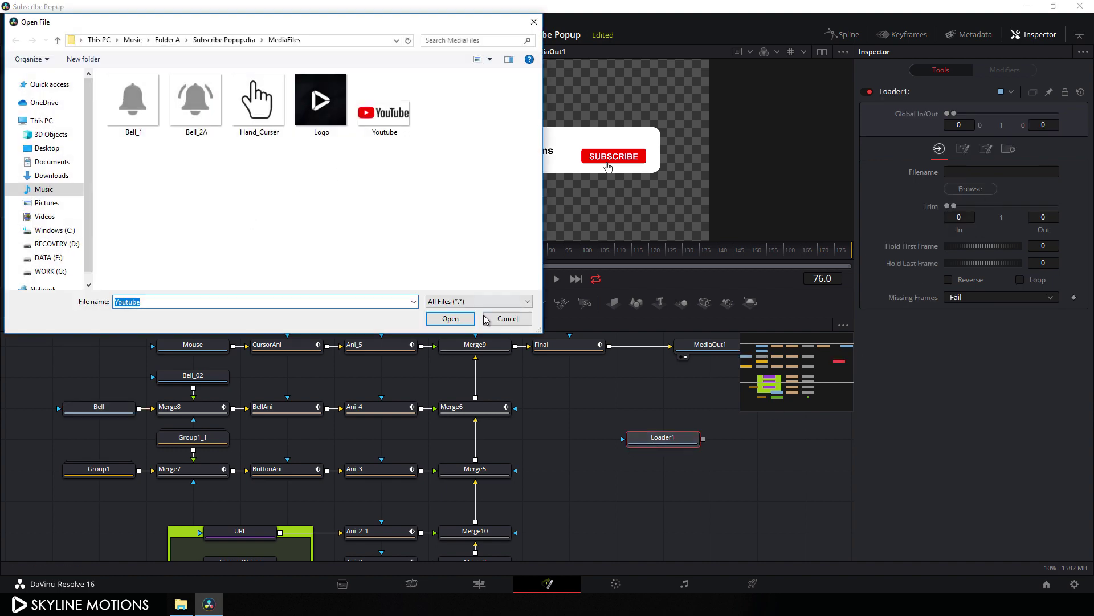
{"action": "left_click", "coordinate": [503, 316]}
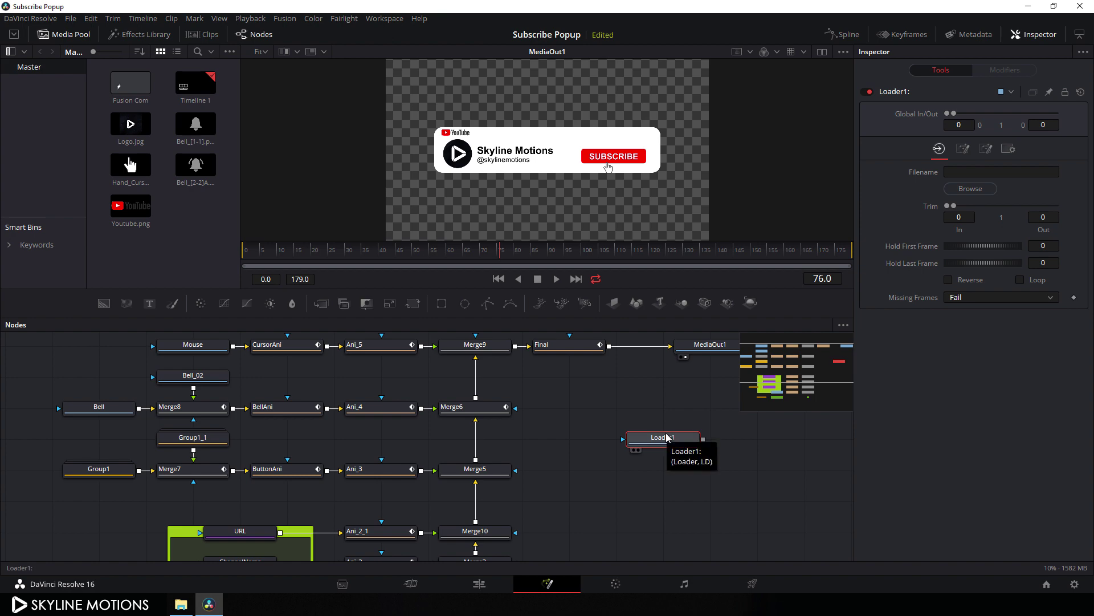
{"action": "left_click", "coordinate": [974, 191]}
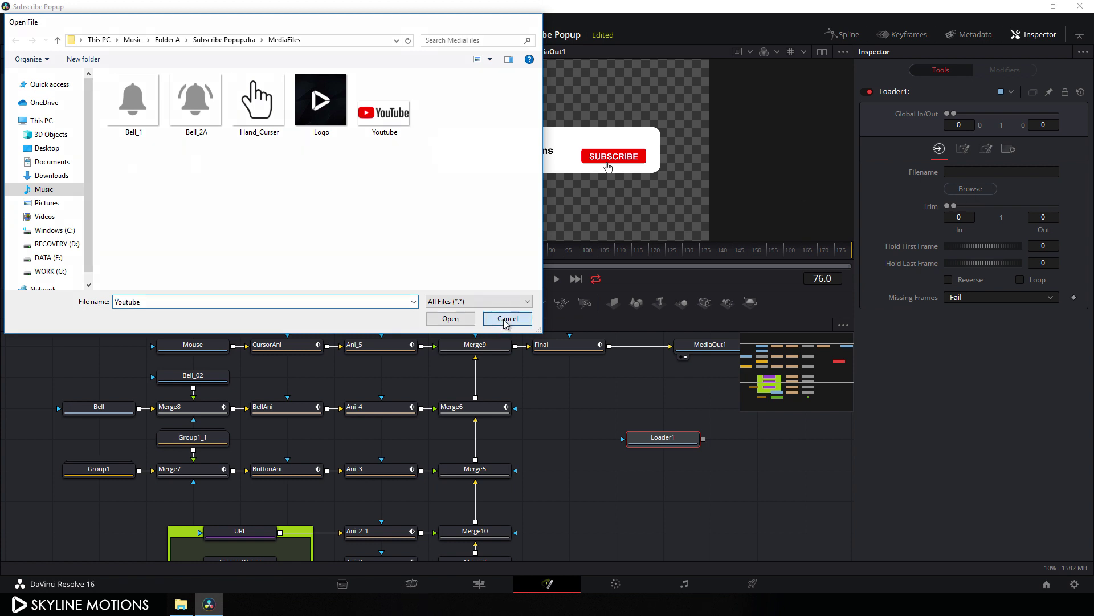
{"action": "left_click", "coordinate": [507, 318]}
{"action": "left_click_drag", "start_coordinate": [686, 448], "coordinate": [639, 419]}
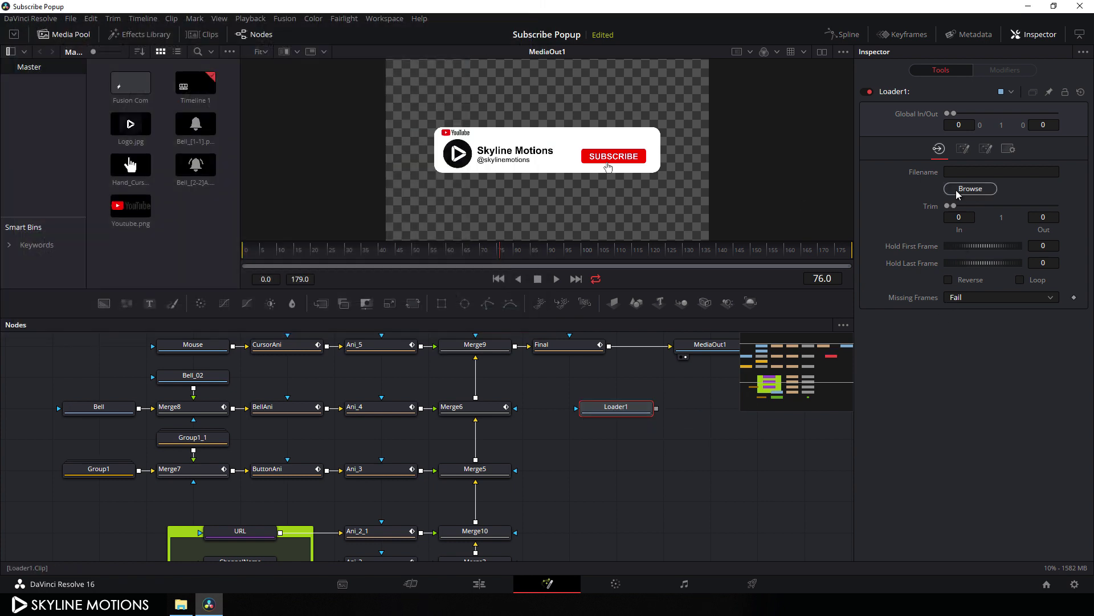
{"action": "left_click", "coordinate": [971, 188]}
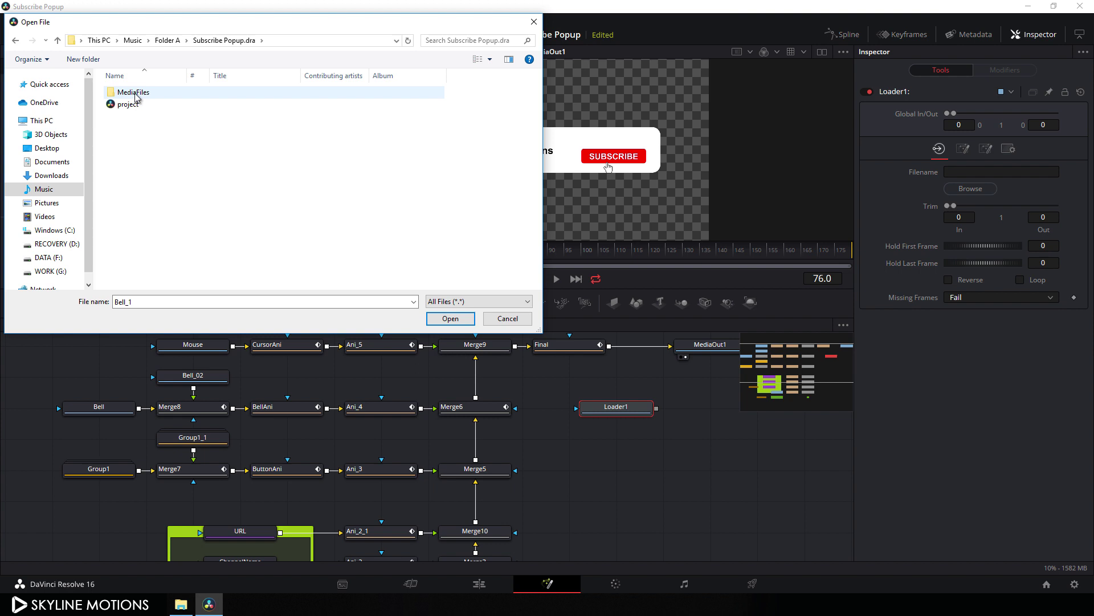
{"action": "double_click", "coordinate": [135, 93]}
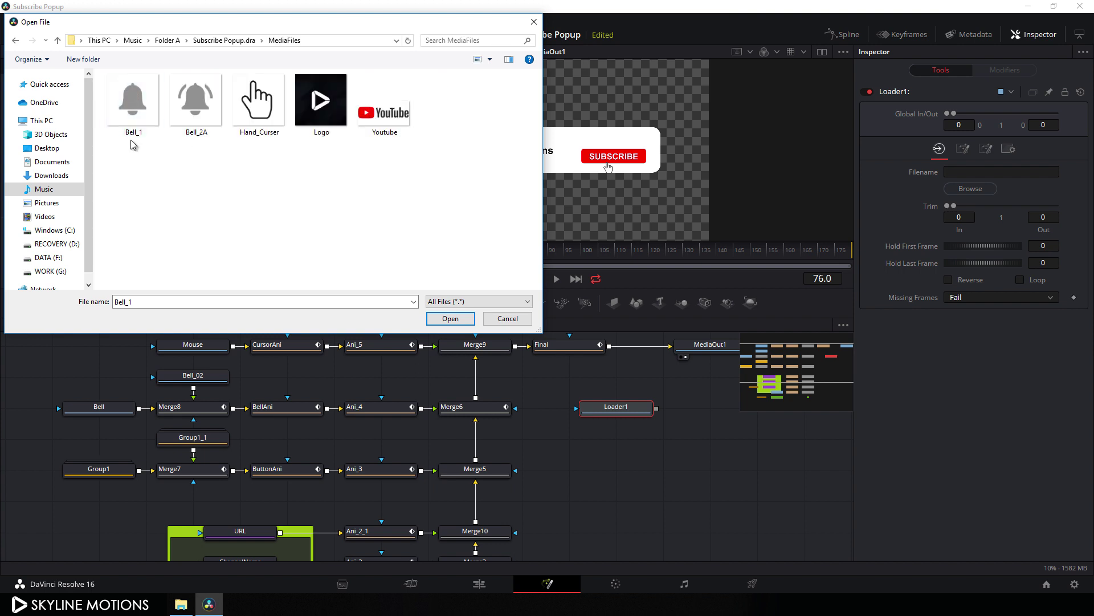
{"action": "left_click", "coordinate": [140, 125]}
{"action": "left_click", "coordinate": [450, 317]}
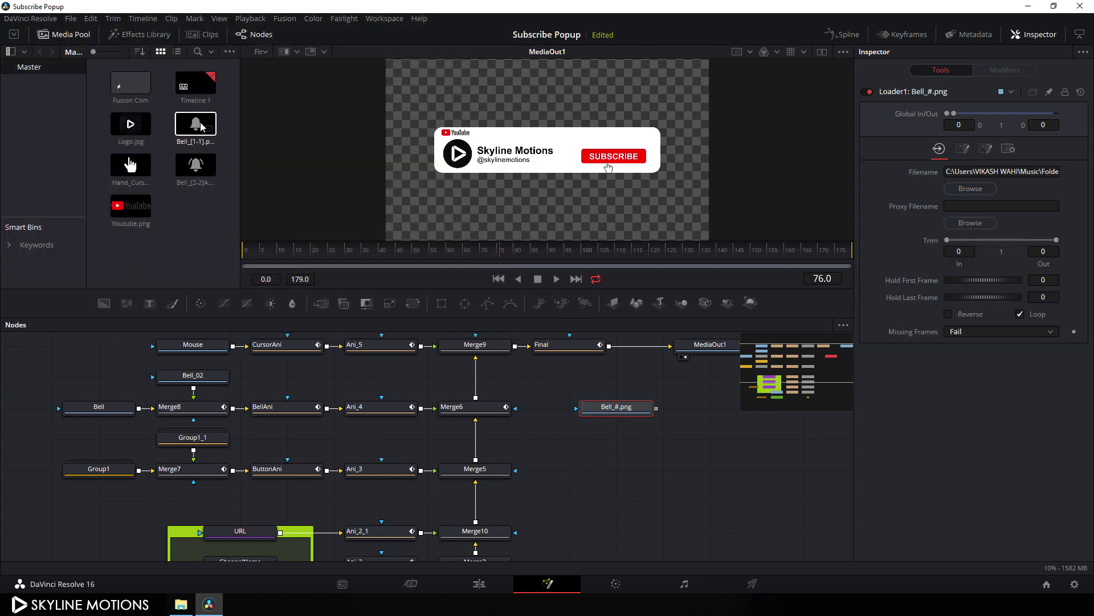
Add a second Loader node bringing in Bell_2A.png.
{"action": "left_click", "coordinate": [618, 455]}
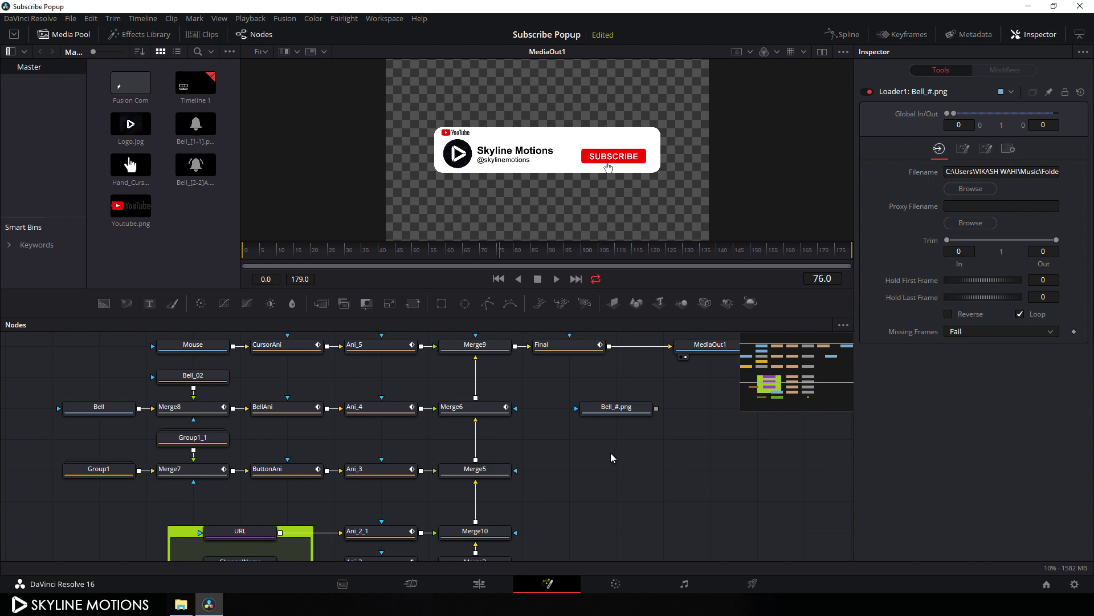
{"action": "key", "text": "shift+space"}
{"action": "type", "text": "loa"}
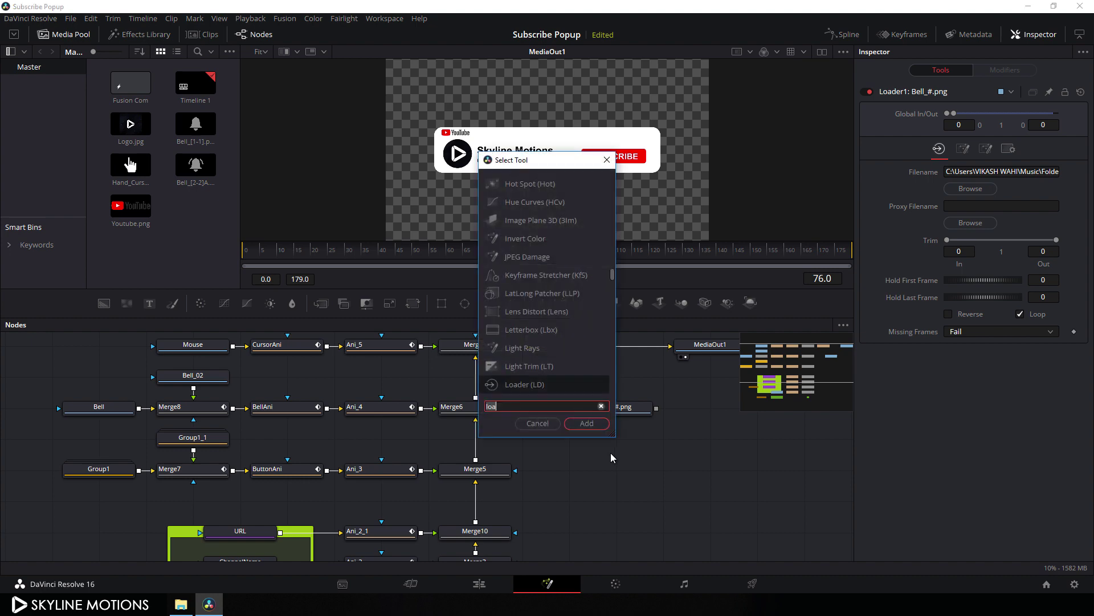
{"action": "left_click", "coordinate": [590, 425]}
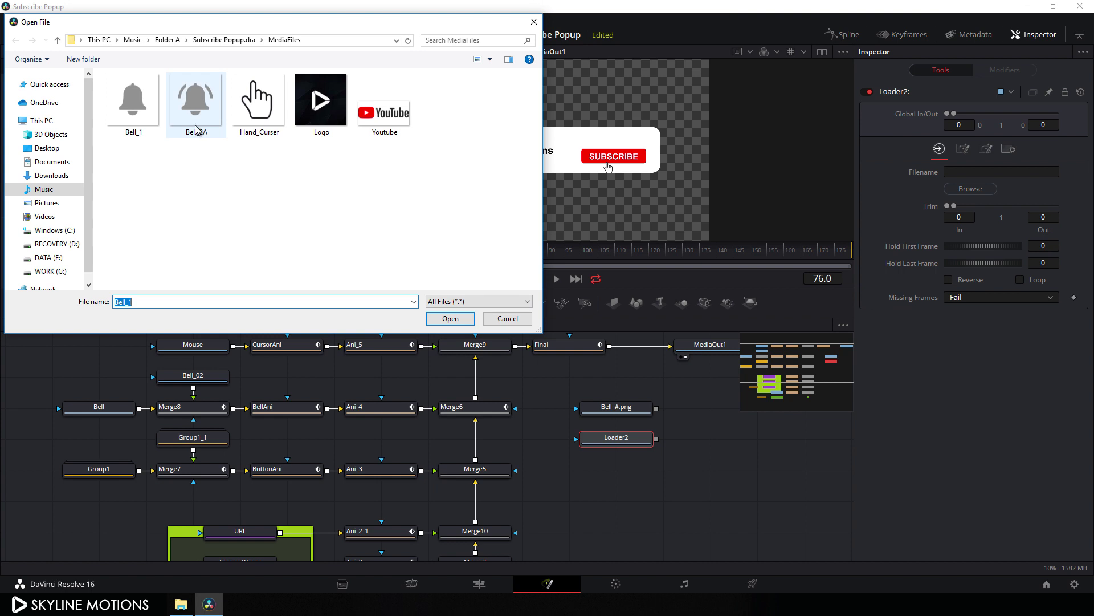
{"action": "left_click", "coordinate": [196, 108]}
{"action": "left_click", "coordinate": [450, 319]}
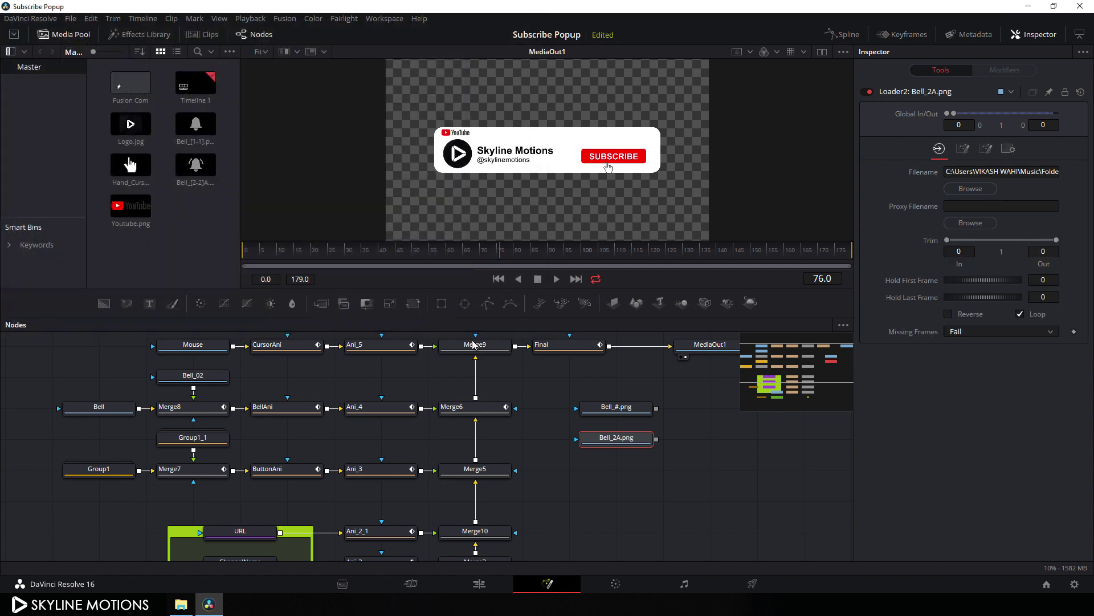
Add a Loader for Hand_Curser.png and place it under Bell_2A.png.
{"action": "left_click", "coordinate": [618, 488]}
{"action": "key", "text": "shift+space"}
{"action": "type", "text": "loa"}
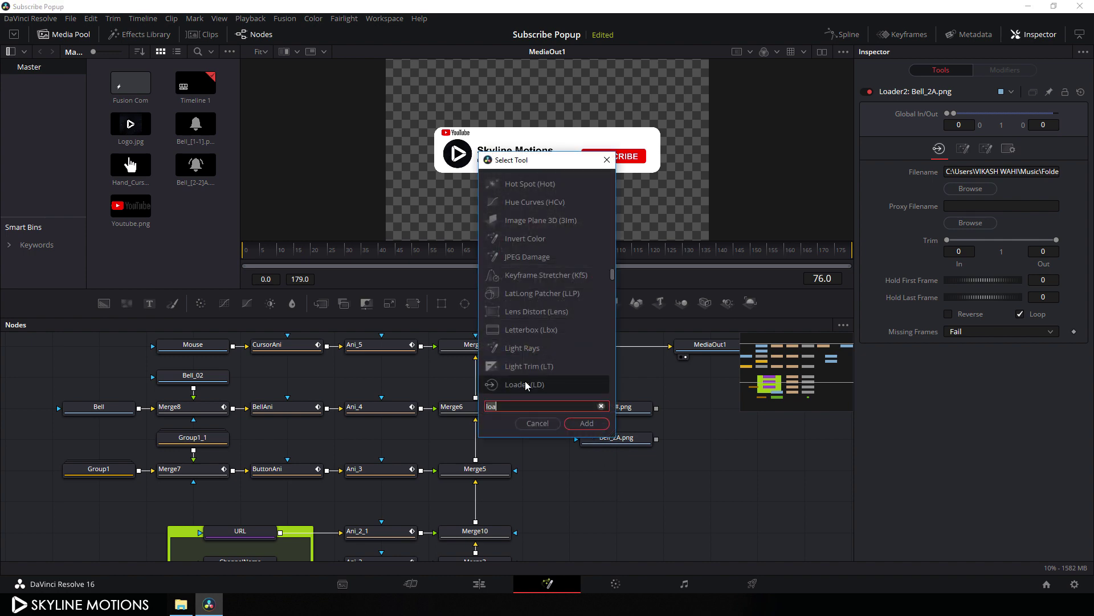
{"action": "left_click", "coordinate": [586, 423]}
{"action": "left_click", "coordinate": [251, 98]}
{"action": "left_click", "coordinate": [451, 316]}
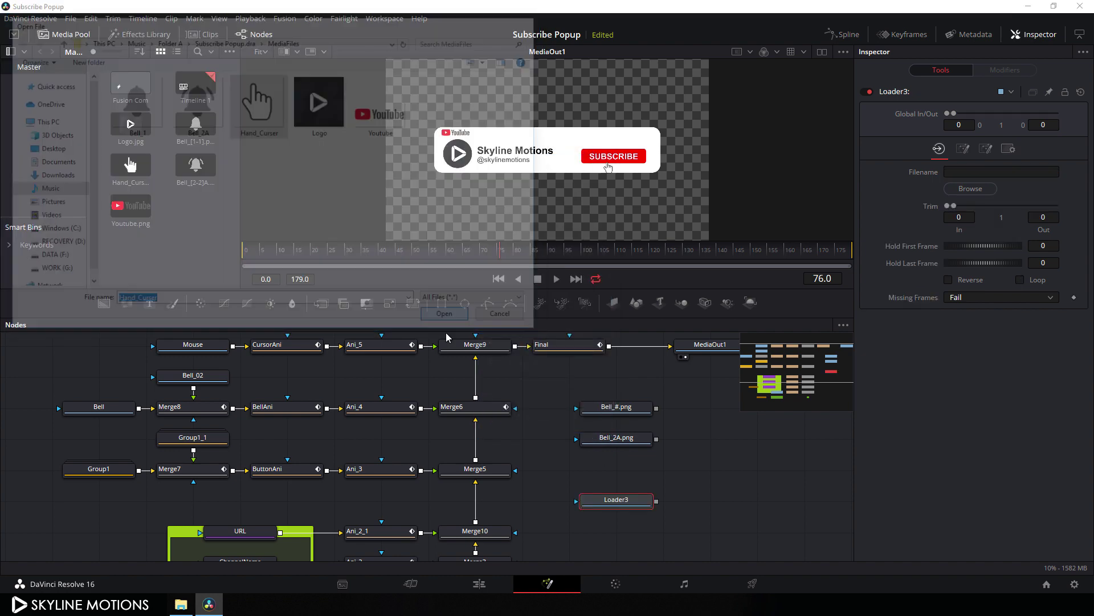
{"action": "left_click_drag", "start_coordinate": [621, 498], "coordinate": [620, 468]}
Add another Loader node bringing in Logo.jpg.
{"action": "key", "text": "shift+space"}
{"action": "type", "text": "loa"}
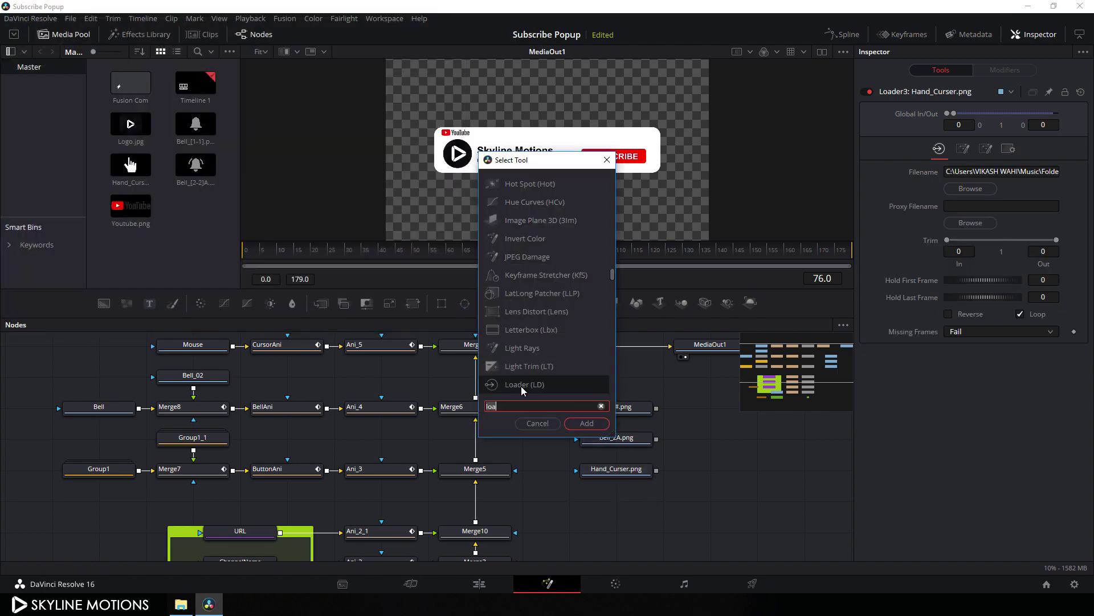
{"action": "left_click", "coordinate": [586, 423]}
{"action": "left_click", "coordinate": [313, 102]}
{"action": "left_click", "coordinate": [450, 317]}
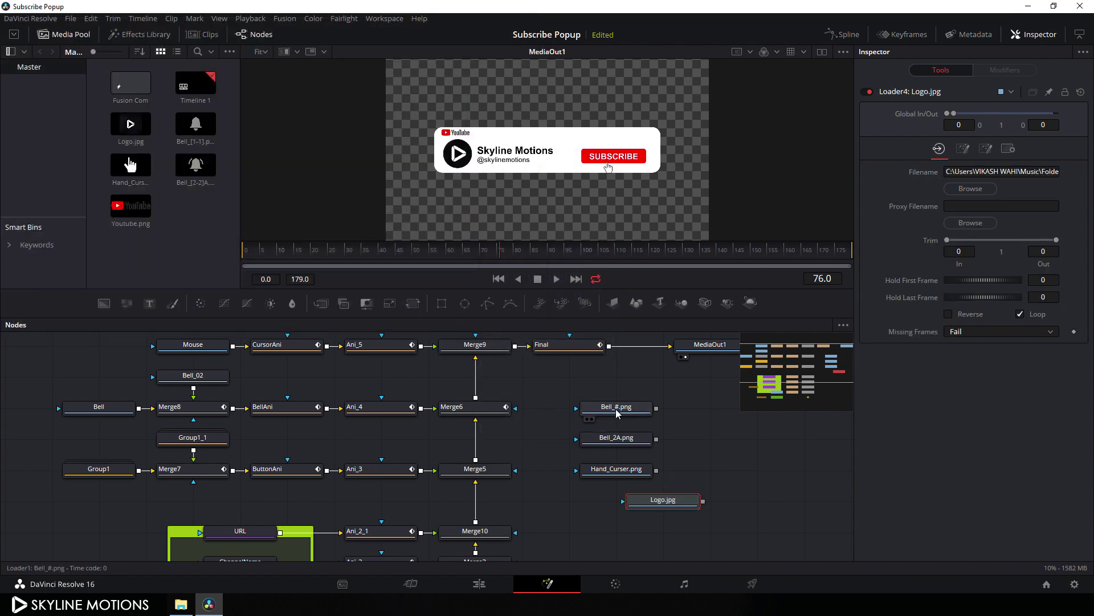
{"action": "left_click_drag", "start_coordinate": [624, 500], "coordinate": [577, 501]}
{"action": "scroll", "coordinate": [665, 467], "scroll_direction": "down", "scroll_amount": 1}
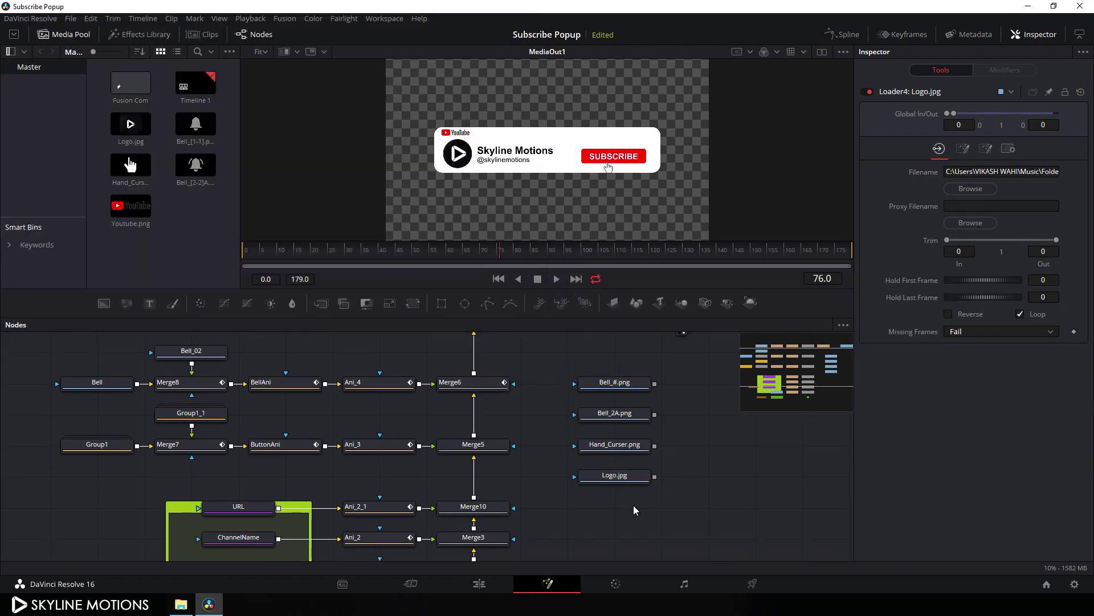
Add a fifth Loader node bringing in Youtube.png.
{"action": "key", "text": "shift+space"}
{"action": "type", "text": "loa"}
{"action": "left_click", "coordinate": [587, 423]}
{"action": "left_click", "coordinate": [384, 103]}
{"action": "left_click", "coordinate": [451, 319]}
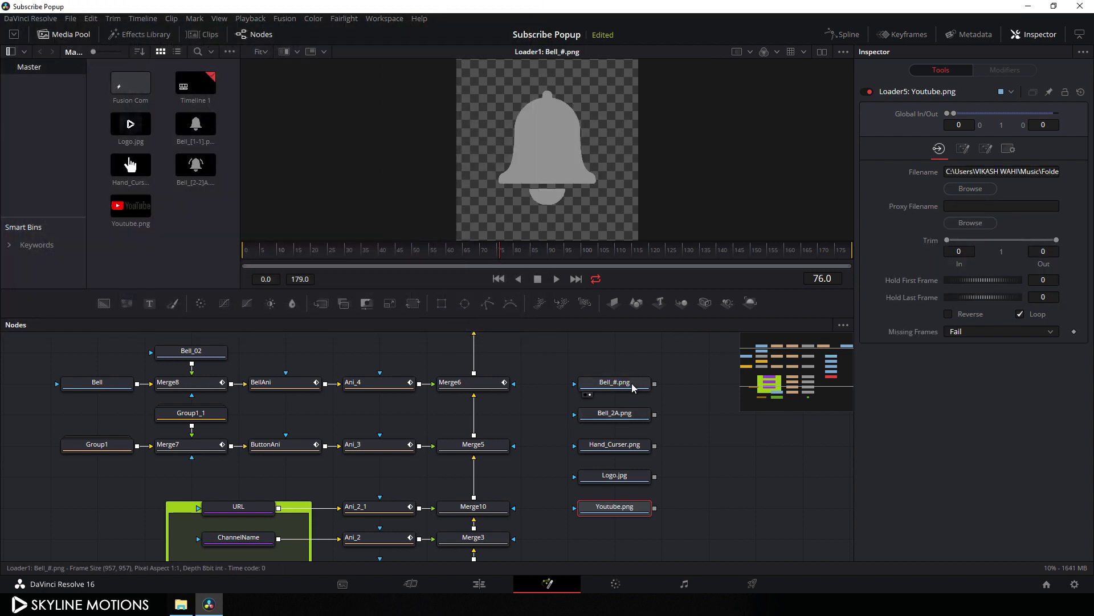
Replace the Bell node with Bell_#.png and connect it into Merge8.
{"action": "scroll", "coordinate": [614, 371], "scroll_direction": "up", "scroll_amount": 1}
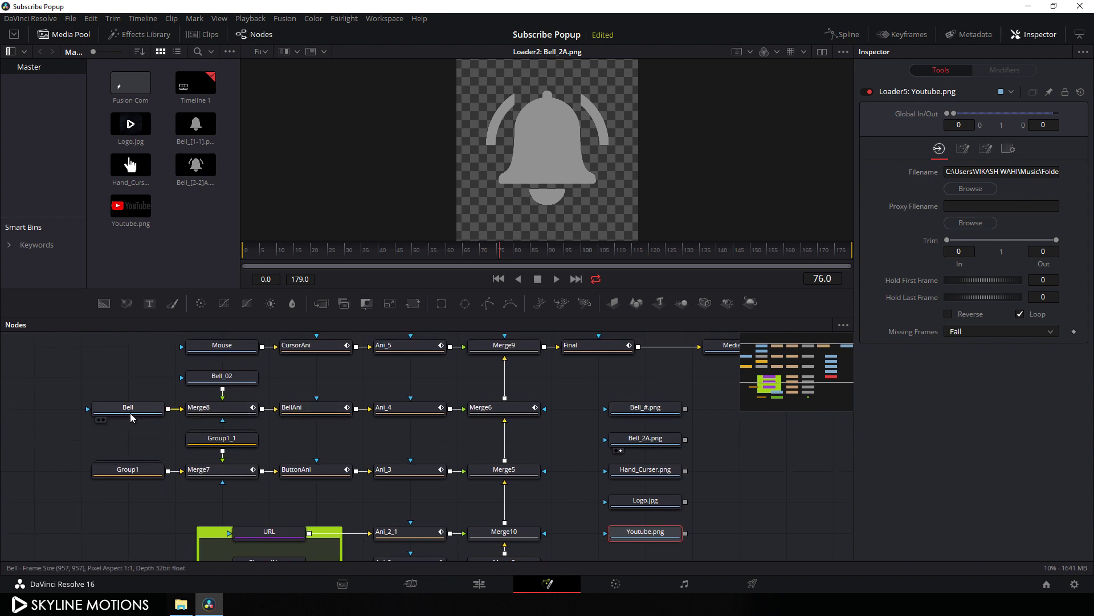
{"action": "left_click", "coordinate": [130, 412]}
{"action": "left_click_drag", "start_coordinate": [132, 413], "coordinate": [285, 188]}
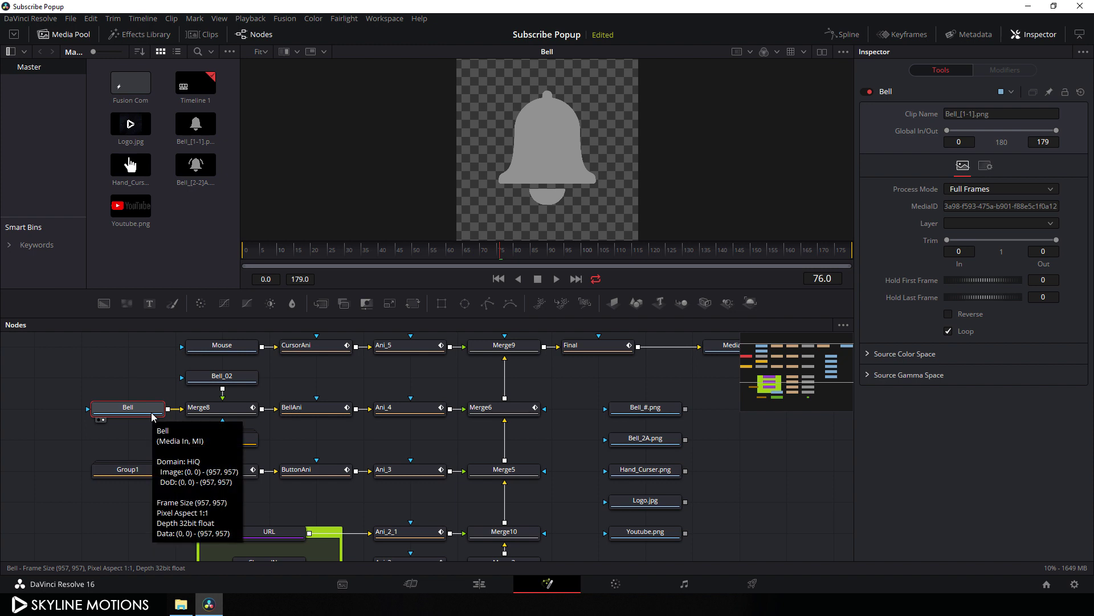
{"action": "key", "text": "Delete"}
{"action": "left_click_drag", "start_coordinate": [652, 414], "coordinate": [352, 186]}
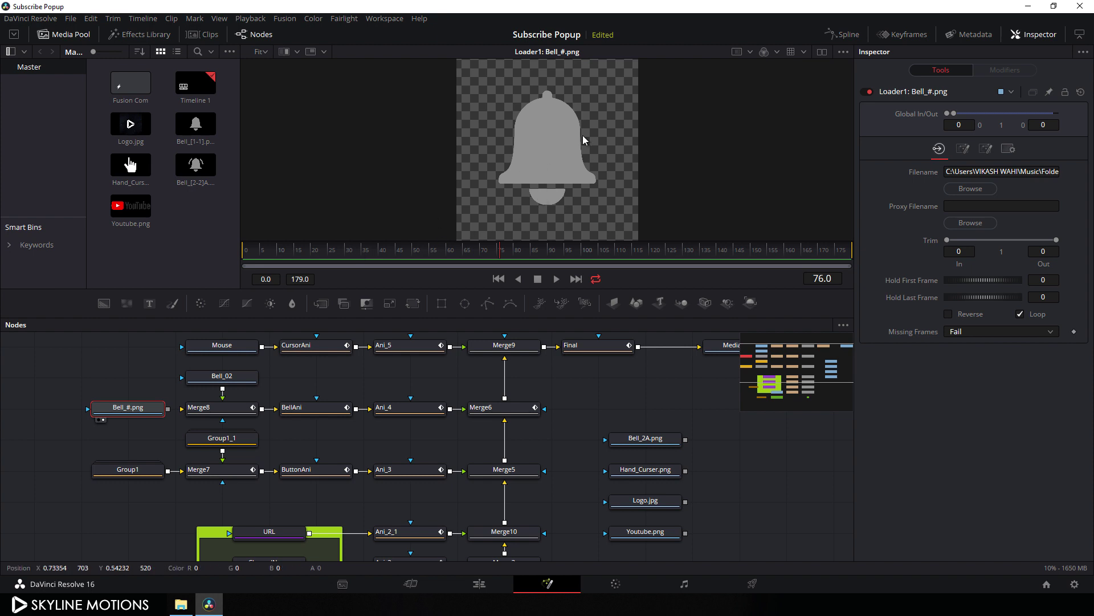
{"action": "left_click_drag", "start_coordinate": [168, 408], "coordinate": [212, 414]}
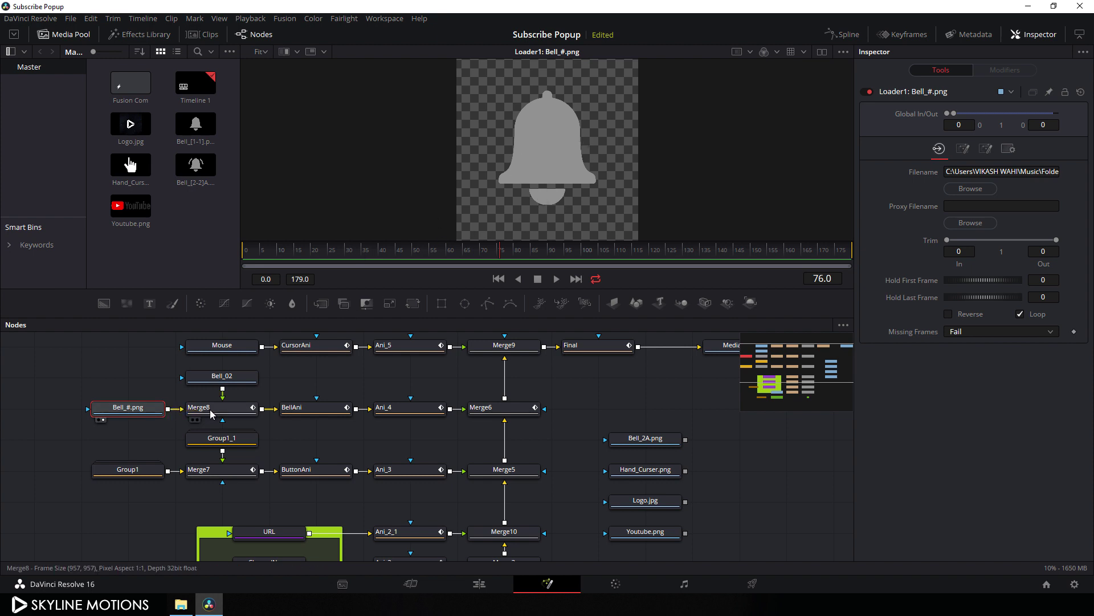
Delete the Bell_02 node and move Bell_2A.png above Merge8.
{"action": "left_click", "coordinate": [239, 382]}
{"action": "key", "text": "Delete"}
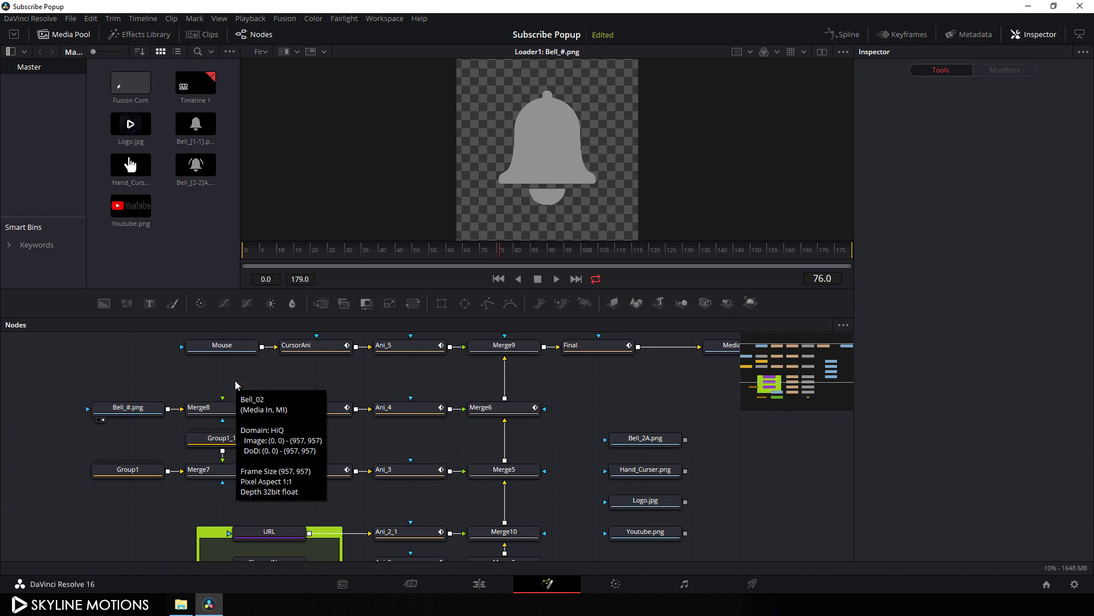
{"action": "left_click_drag", "start_coordinate": [655, 439], "coordinate": [224, 412]}
{"action": "scroll", "coordinate": [289, 419], "scroll_direction": "down", "scroll_amount": 2}
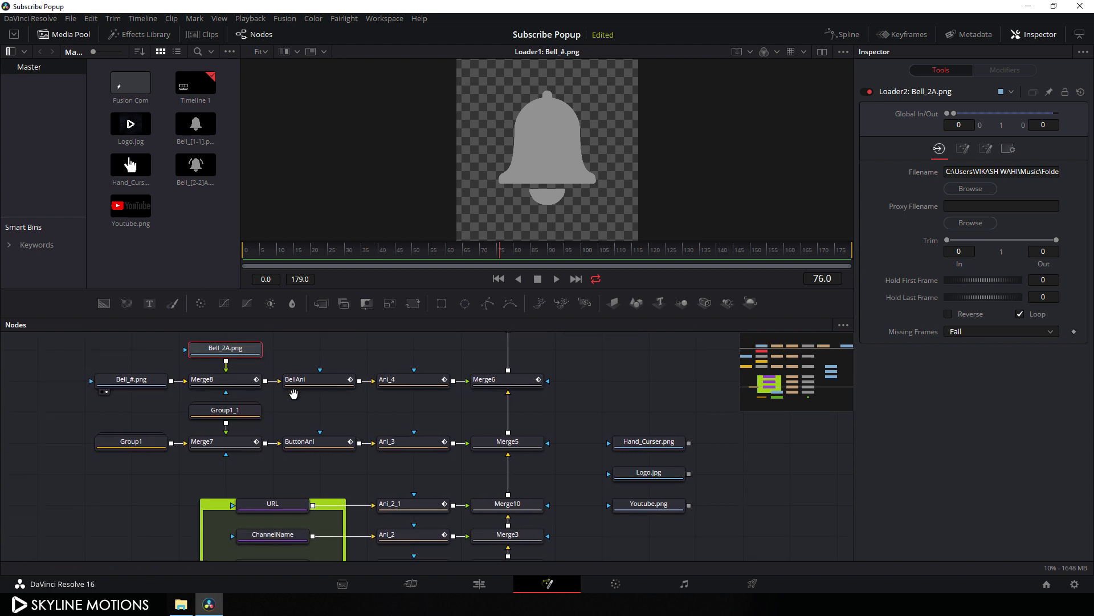
{"action": "scroll", "coordinate": [289, 413], "scroll_direction": "up", "scroll_amount": 3}
Replace the Mouse node with Hand_Curser.png and check its image in the viewer.
{"action": "left_click_drag", "start_coordinate": [216, 355], "coordinate": [426, 169]}
{"action": "left_click", "coordinate": [219, 355]}
{"action": "scroll", "coordinate": [224, 363], "scroll_direction": "up", "scroll_amount": 1}
{"action": "key", "text": "Delete"}
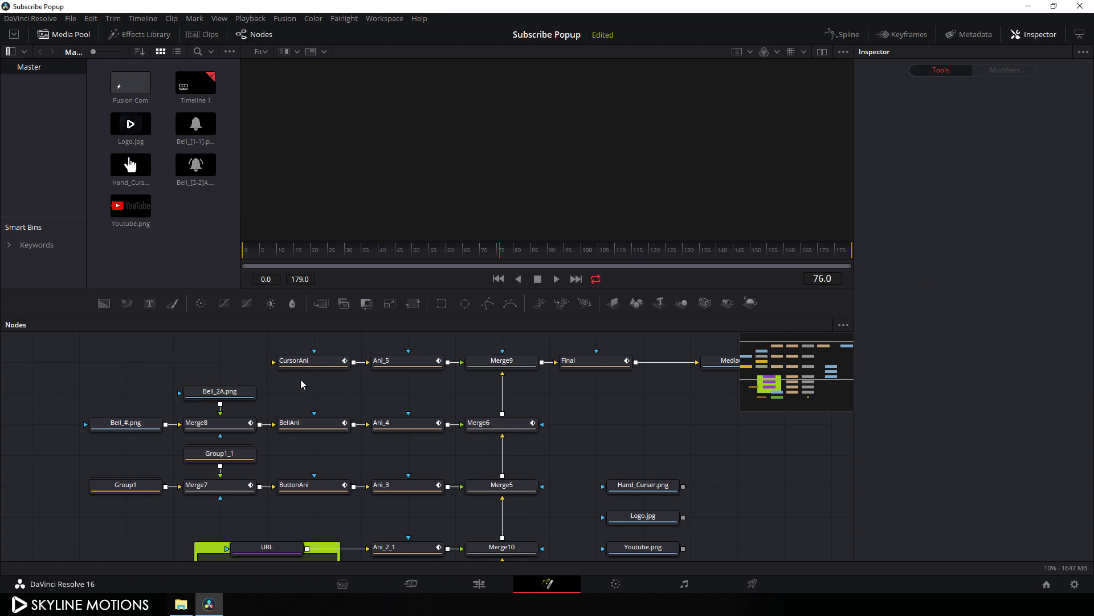
{"action": "left_click_drag", "start_coordinate": [641, 484], "coordinate": [220, 368]}
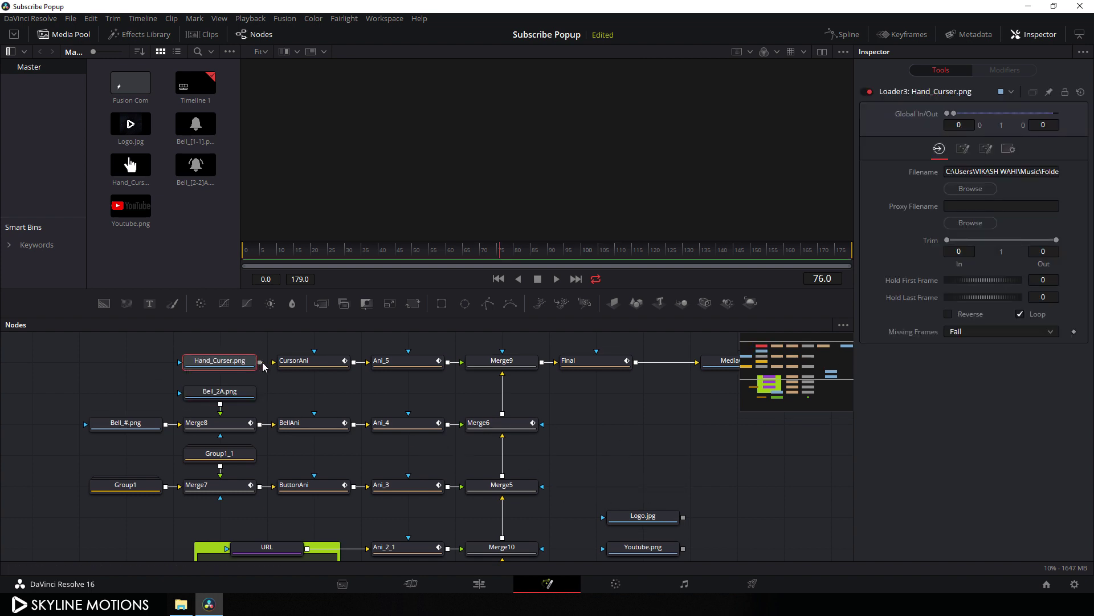
{"action": "left_click_drag", "start_coordinate": [237, 359], "coordinate": [422, 154]}
{"action": "scroll", "coordinate": [405, 395], "scroll_direction": "down", "scroll_amount": 3}
{"action": "scroll", "coordinate": [405, 395], "scroll_direction": "down", "scroll_amount": 4}
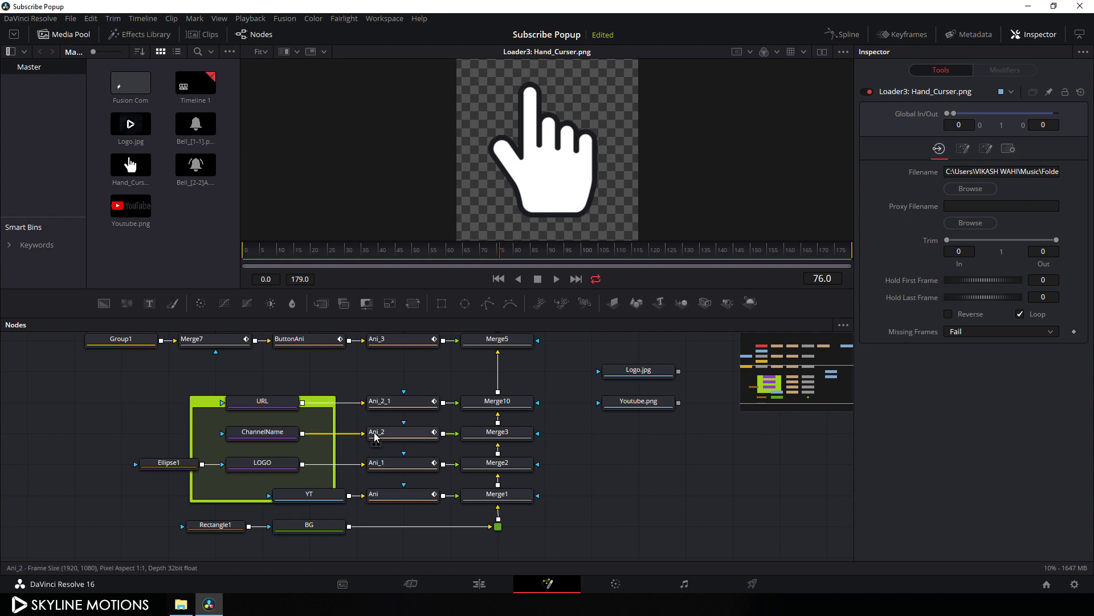
Replace the LOGO node with Logo.jpg, wired from Ellipse1 into Ani_1.
{"action": "left_click", "coordinate": [262, 463]}
{"action": "key", "text": "Delete"}
{"action": "left_click_drag", "start_coordinate": [646, 373], "coordinate": [269, 467]}
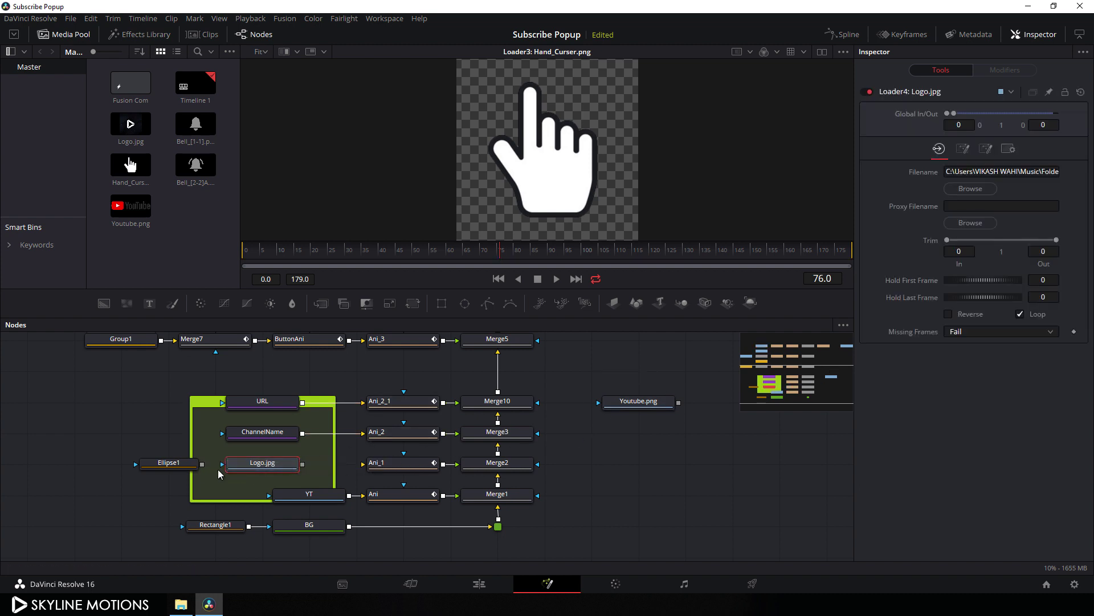
{"action": "left_click_drag", "start_coordinate": [202, 465], "coordinate": [225, 464]}
{"action": "left_click_drag", "start_coordinate": [304, 465], "coordinate": [363, 464]}
Replace the YT node with Youtube.png in the same group.
{"action": "left_click", "coordinate": [312, 501]}
{"action": "key", "text": "Delete"}
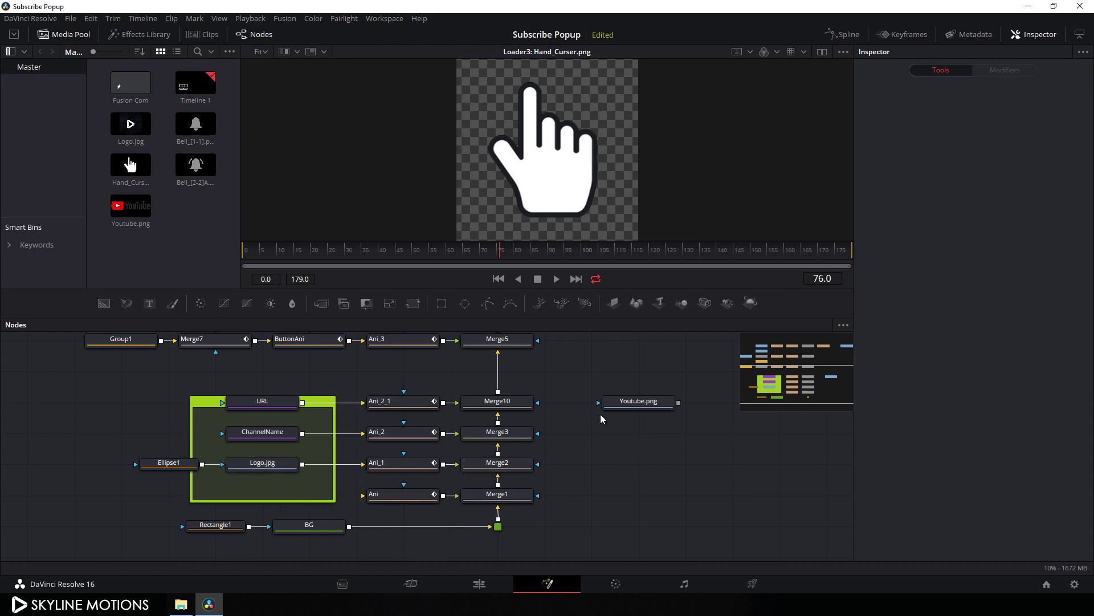
{"action": "left_click_drag", "start_coordinate": [638, 404], "coordinate": [377, 496]}
{"action": "scroll", "coordinate": [640, 496], "scroll_direction": "up", "scroll_amount": 5}
{"action": "scroll", "coordinate": [640, 496], "scroll_direction": "right", "scroll_amount": 2}
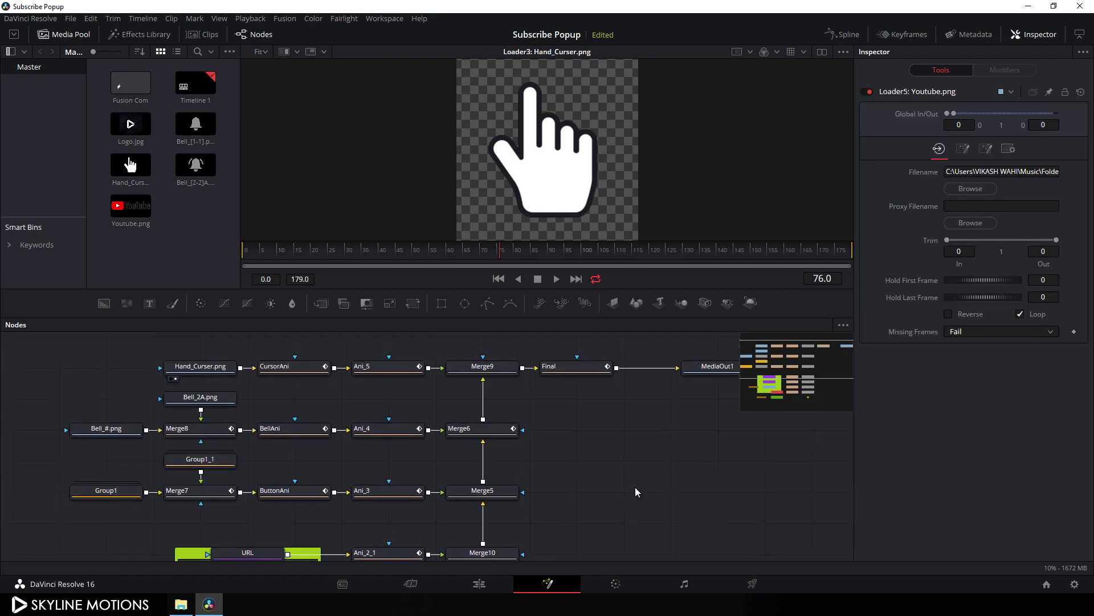
View the Final node's output and check the Bell_#.png loader's file without changing it.
{"action": "left_click", "coordinate": [550, 399]}
{"action": "key", "text": "1"}
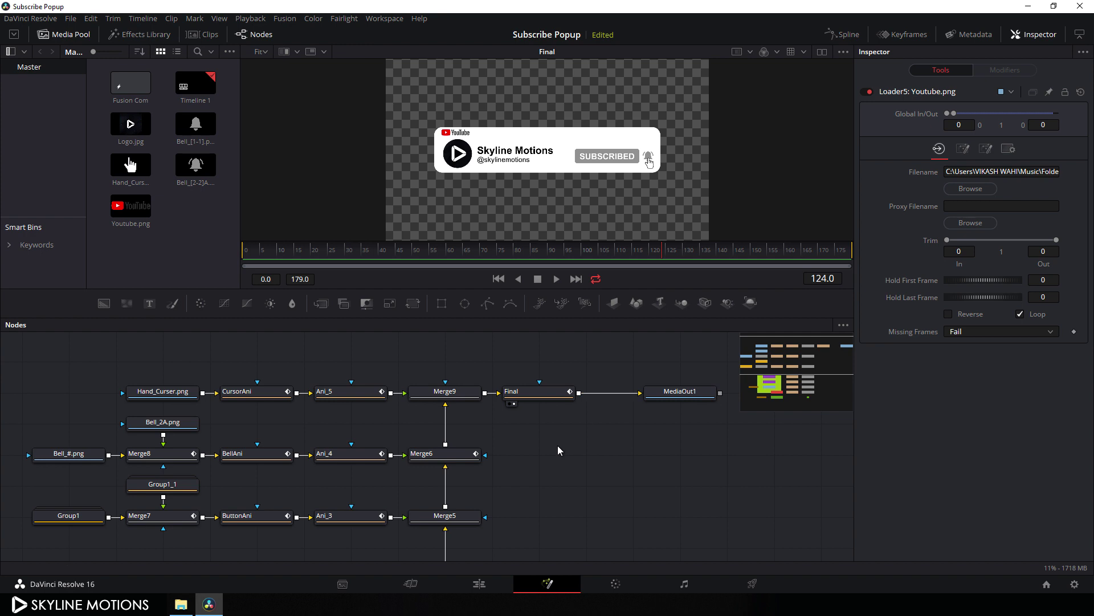
{"action": "scroll", "coordinate": [569, 437], "scroll_direction": "down", "scroll_amount": 1}
{"action": "scroll", "coordinate": [536, 437], "scroll_direction": "down", "scroll_amount": 1}
{"action": "scroll", "coordinate": [536, 437], "scroll_direction": "left", "scroll_amount": 1}
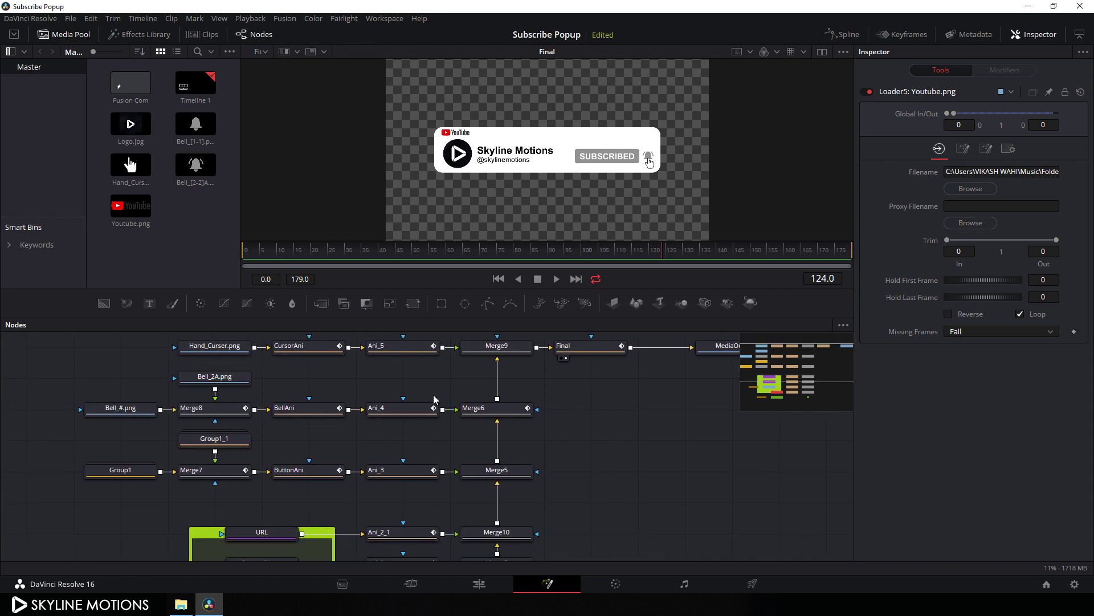
{"action": "left_click", "coordinate": [135, 416]}
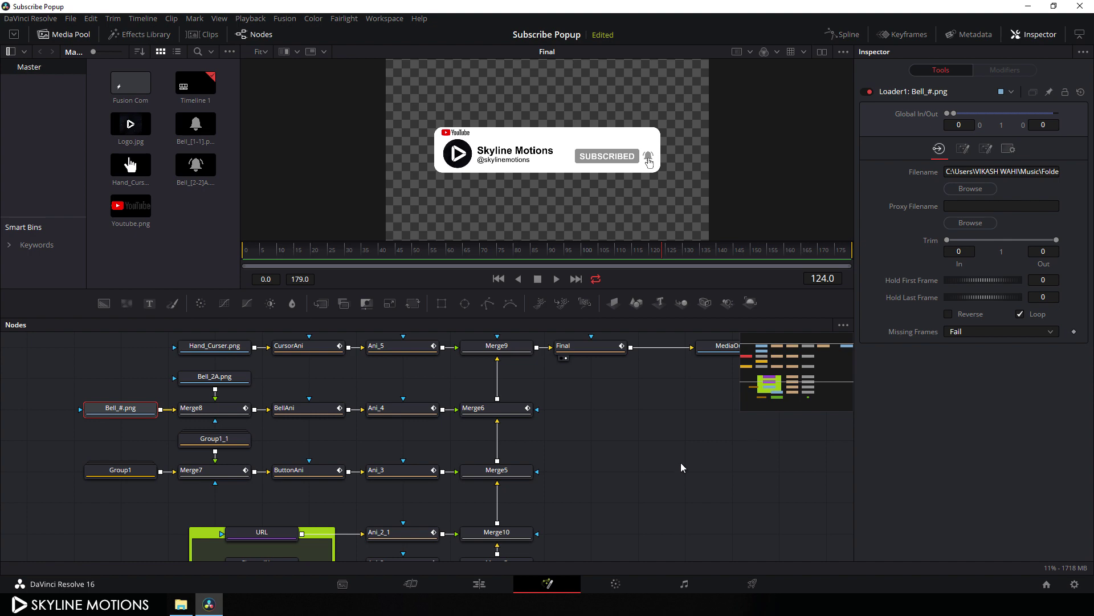
{"action": "left_click", "coordinate": [971, 188]}
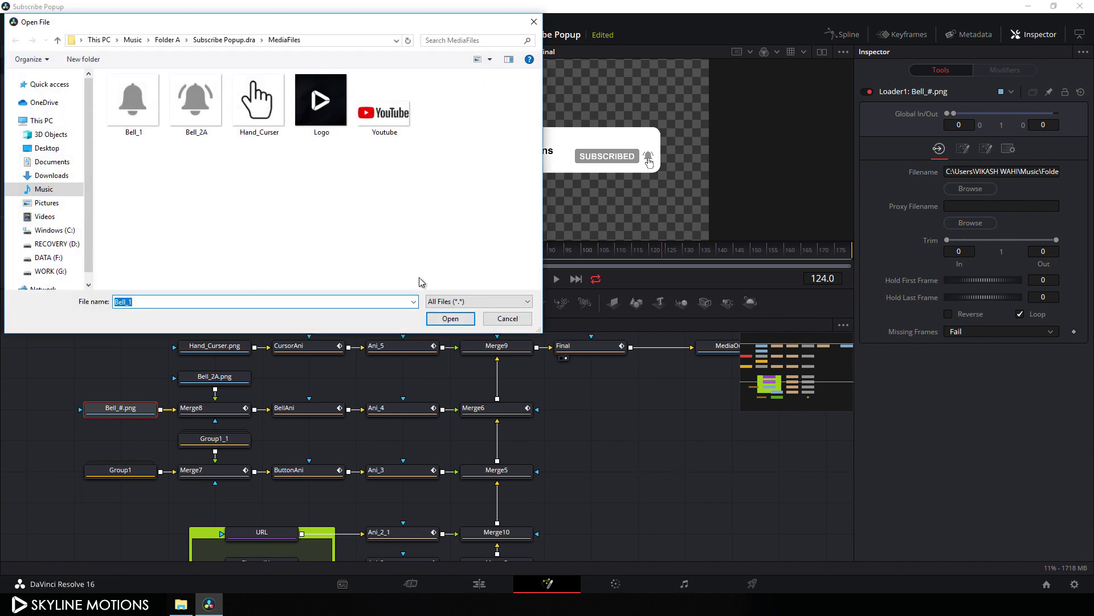
{"action": "left_click", "coordinate": [508, 318]}
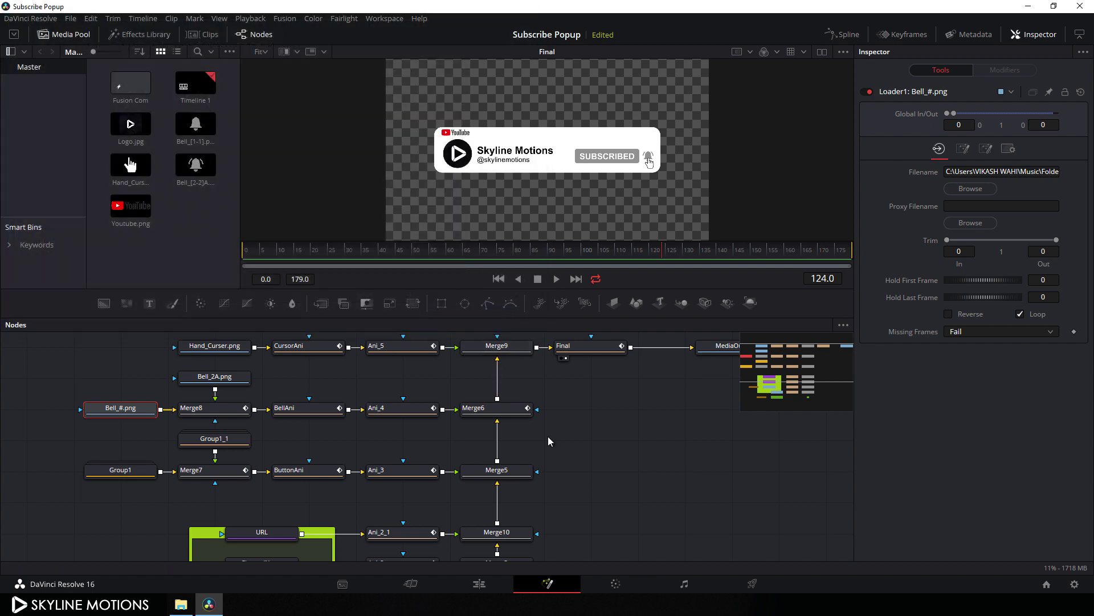
Box-select every node of the composition.
{"action": "left_click_drag", "start_coordinate": [652, 345], "coordinate": [56, 547]}
{"action": "scroll", "coordinate": [571, 510], "scroll_direction": "up", "scroll_amount": 4}
{"action": "scroll", "coordinate": [571, 510], "scroll_direction": "up", "scroll_amount": 4}
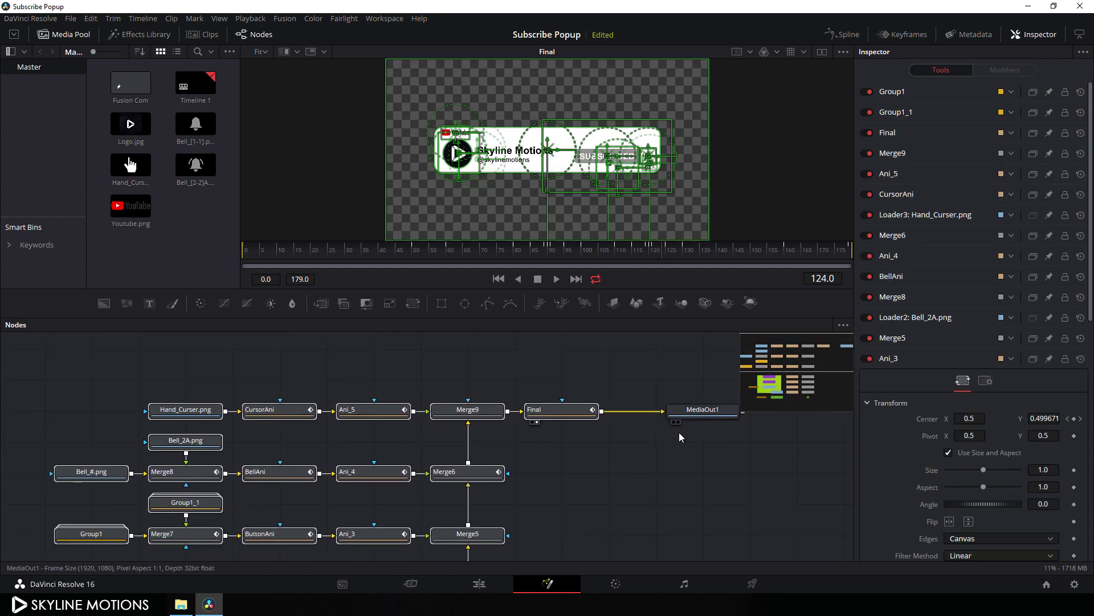
From the Final node's menu, save the selected nodes as Sub.setting in Music > Folder A.
{"action": "right_click", "coordinate": [567, 411]}
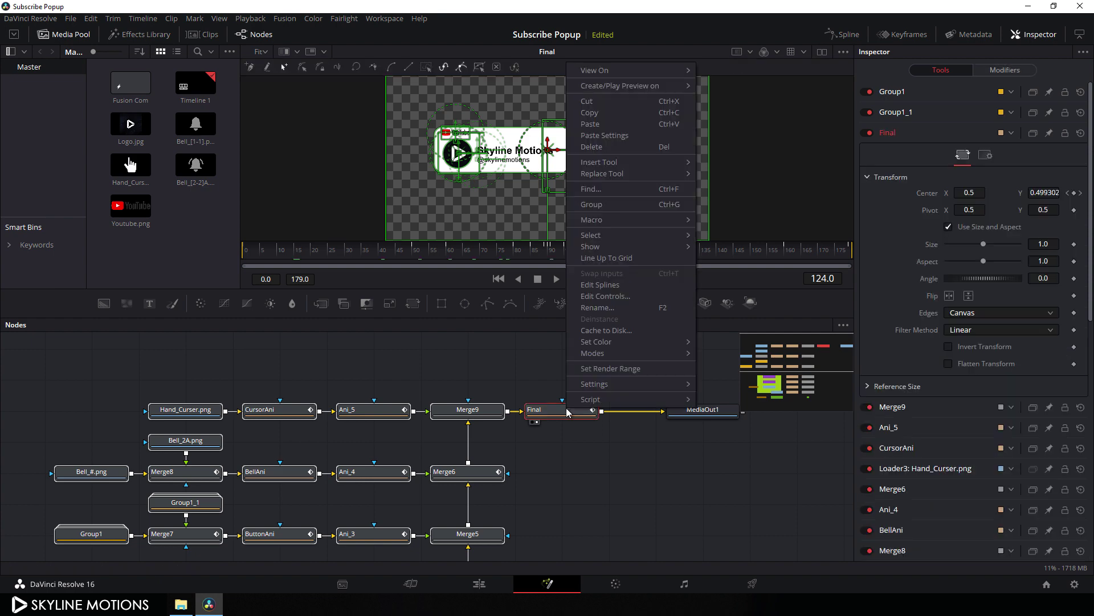
{"action": "mouse_move", "coordinate": [660, 388]}
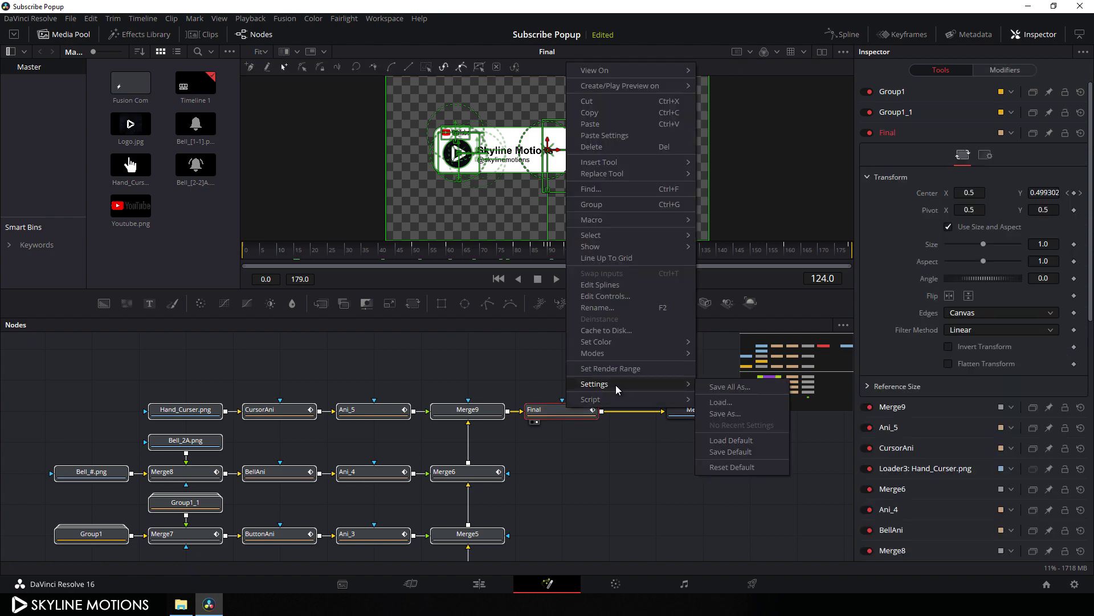
{"action": "left_click", "coordinate": [725, 413]}
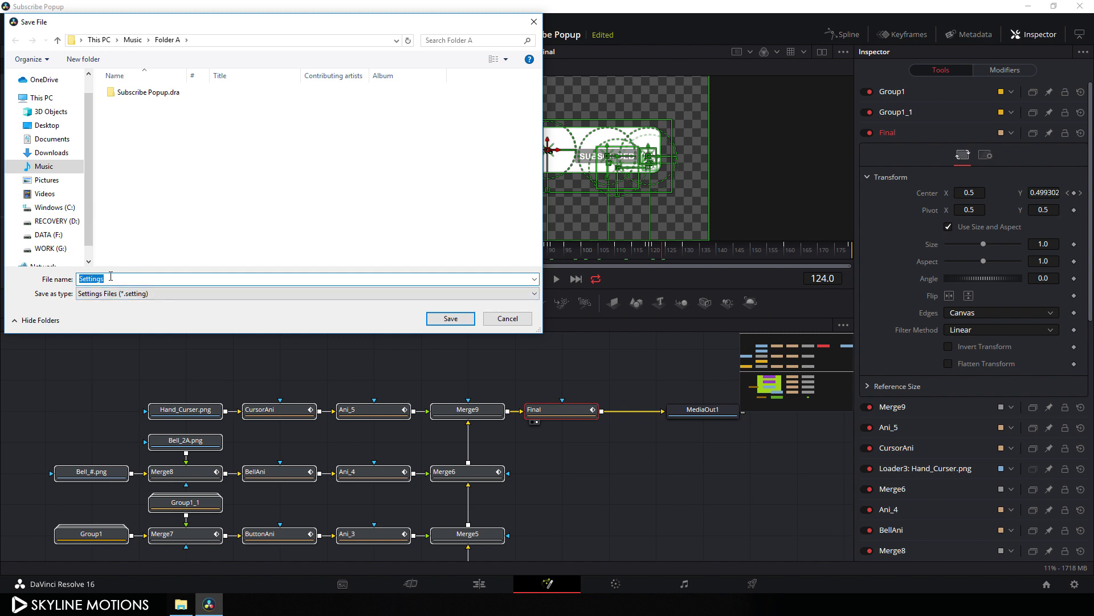
{"action": "left_click", "coordinate": [43, 169]}
{"action": "double_click", "coordinate": [132, 93]}
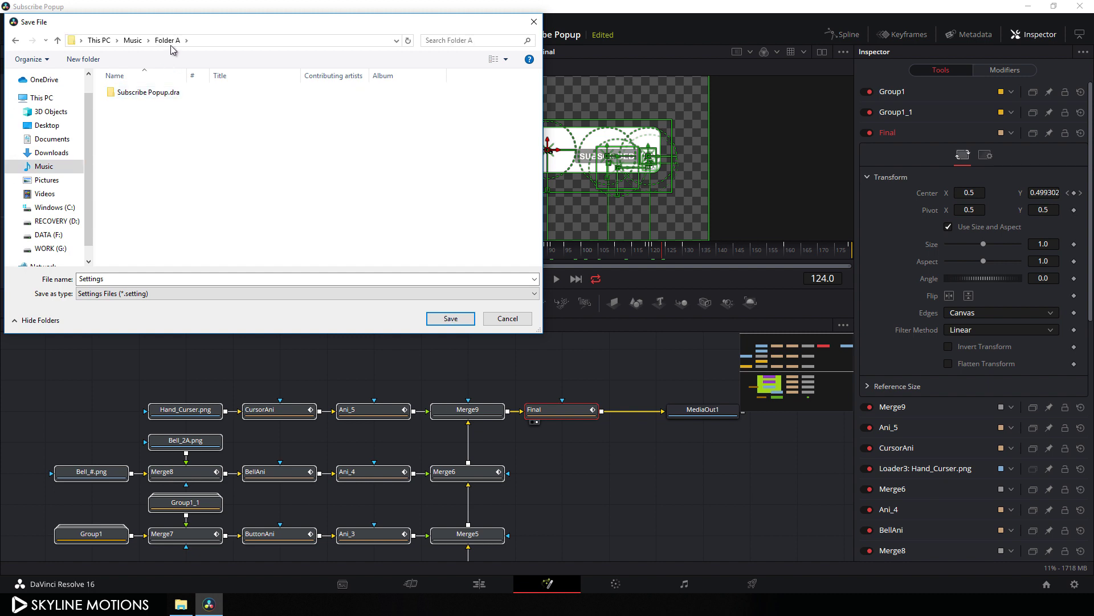
{"action": "double_click", "coordinate": [129, 280]}
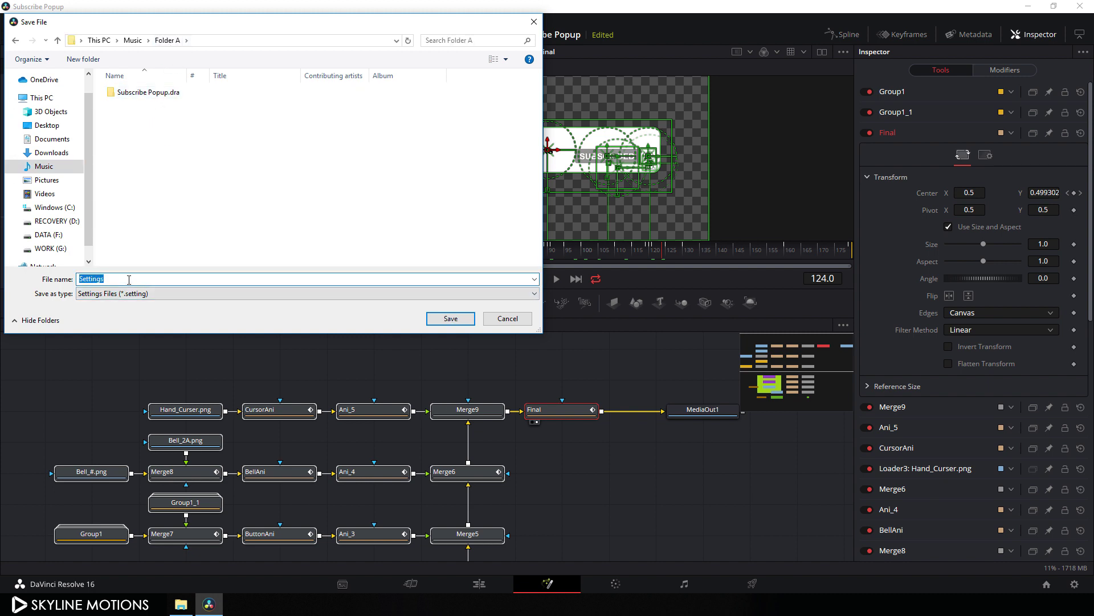
{"action": "key", "text": "BackSpace"}
{"action": "type", "text": "Sub"}
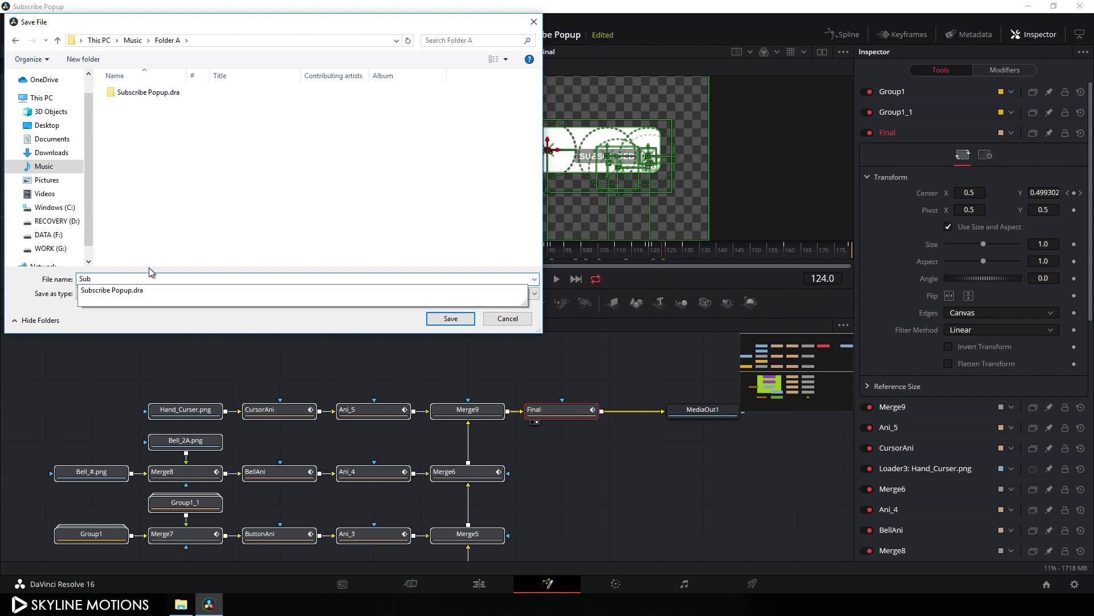
{"action": "left_click", "coordinate": [151, 279]}
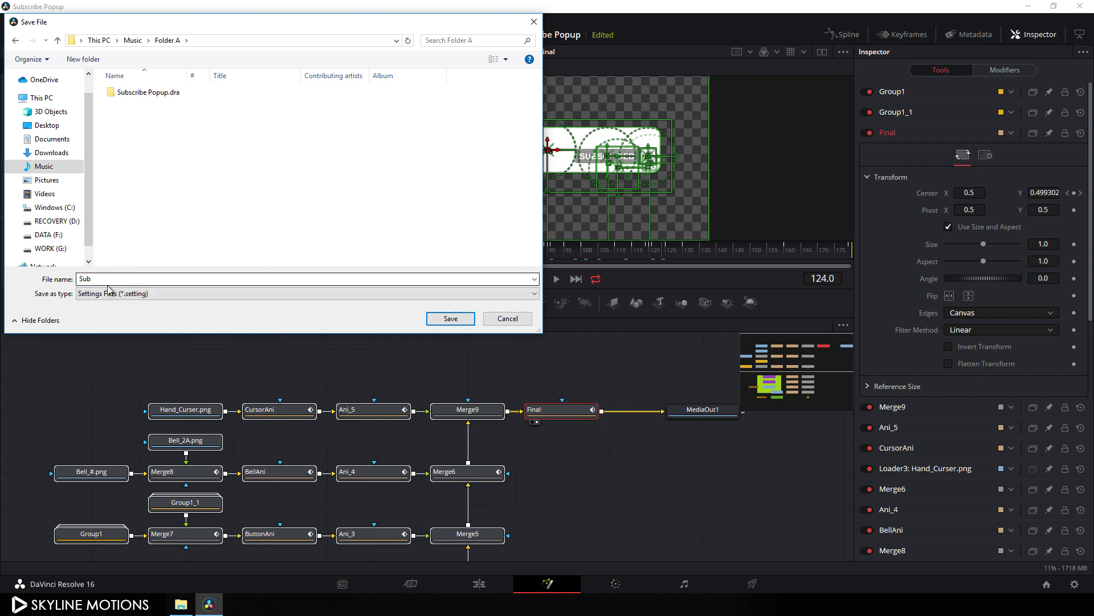
{"action": "left_click", "coordinate": [435, 315]}
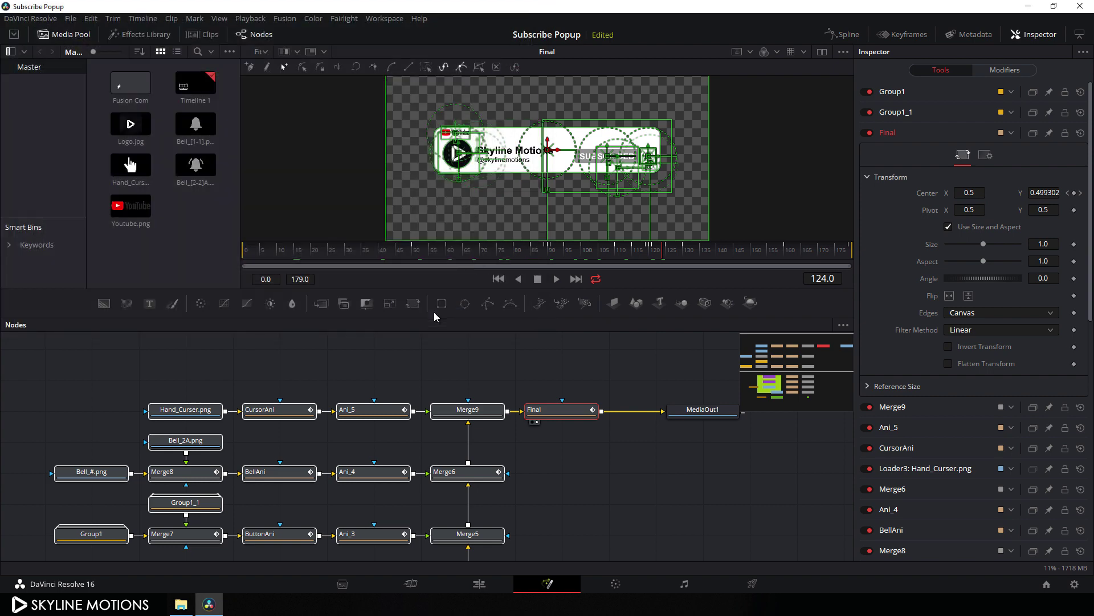
{"action": "left_click", "coordinate": [184, 605]}
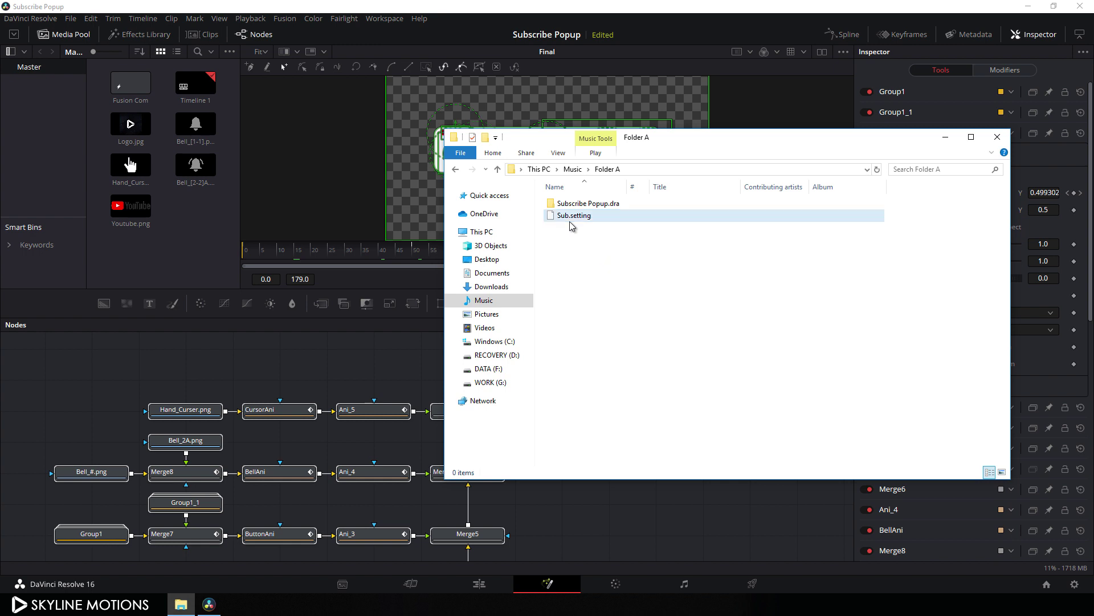
{"action": "left_click", "coordinate": [571, 219]}
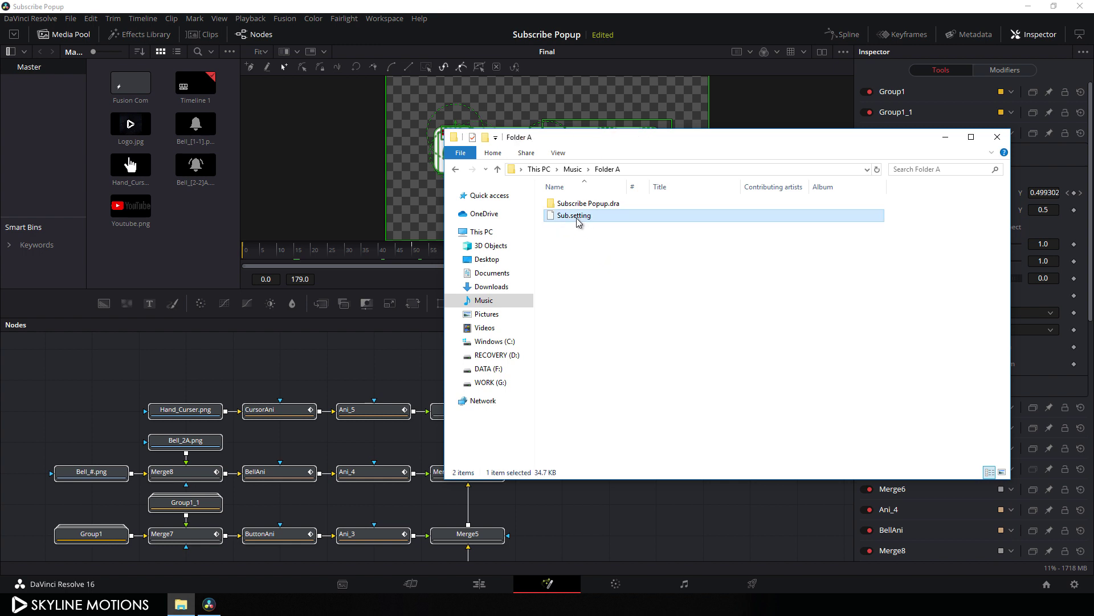
{"action": "left_click", "coordinate": [945, 137]}
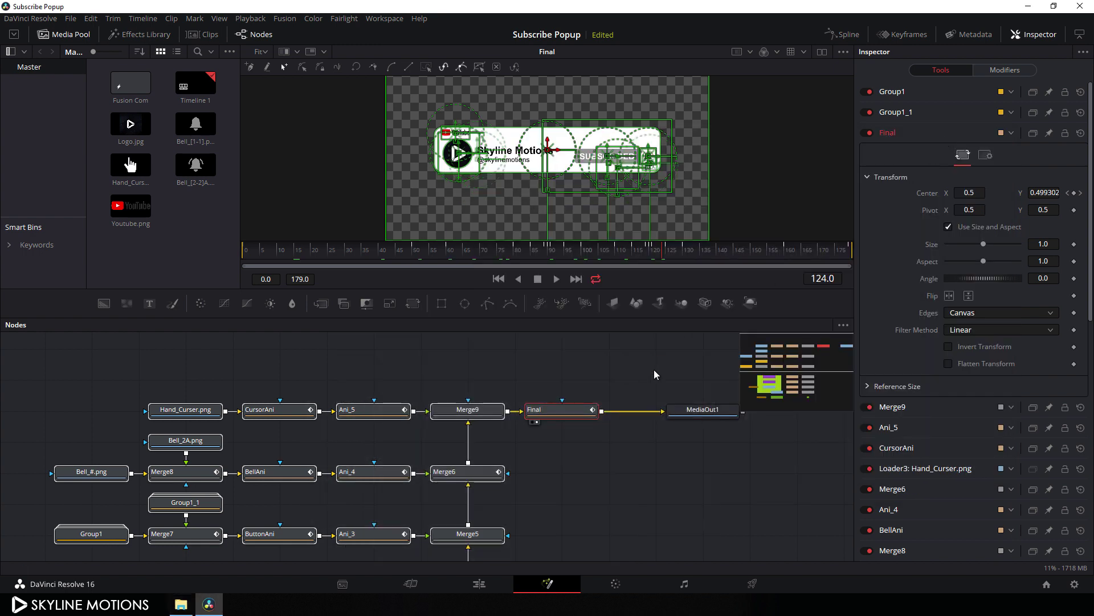
{"action": "left_click_drag", "start_coordinate": [624, 452], "coordinate": [623, 432]}
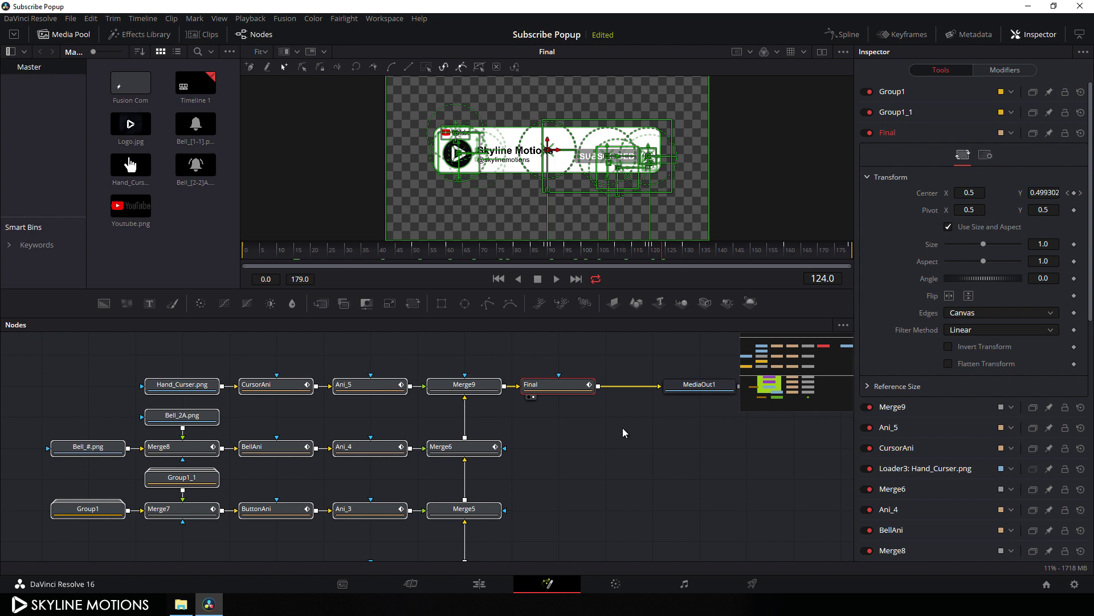
{"action": "left_click", "coordinate": [1046, 584]}
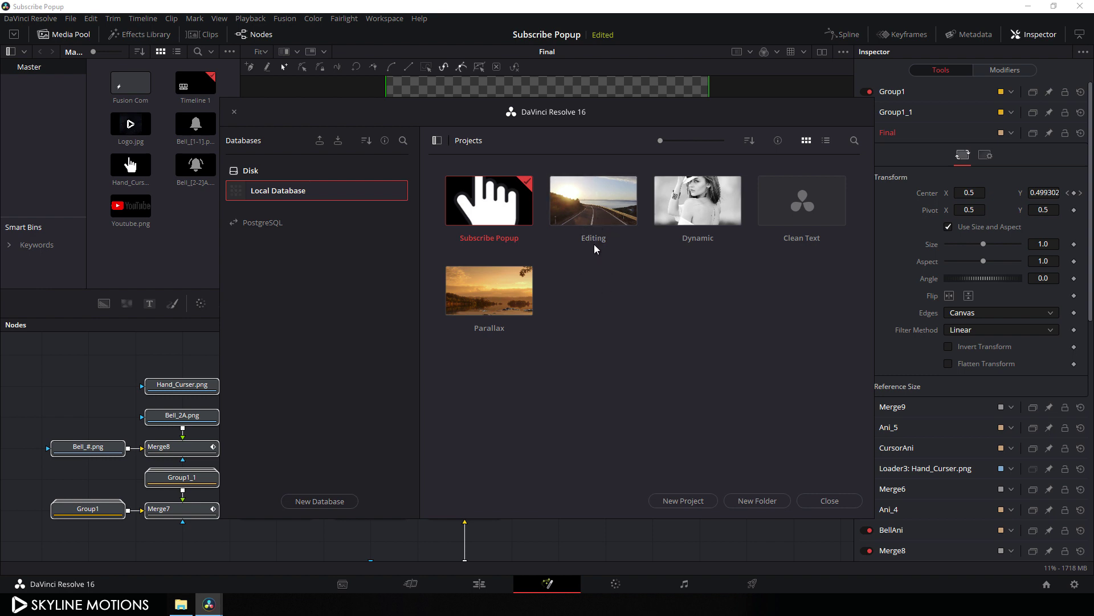
Open the Editing project, discarding Subscribe Popup changes, and scrub through the road footage.
{"action": "double_click", "coordinate": [593, 212]}
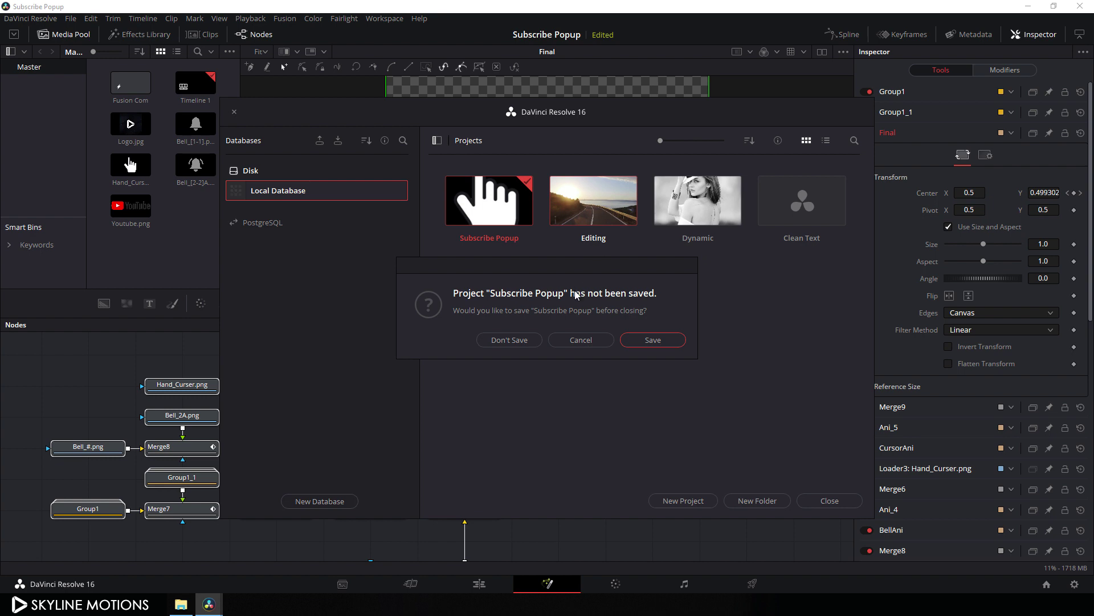
{"action": "left_click", "coordinate": [509, 340]}
{"action": "left_click_drag", "start_coordinate": [416, 453], "coordinate": [534, 463]}
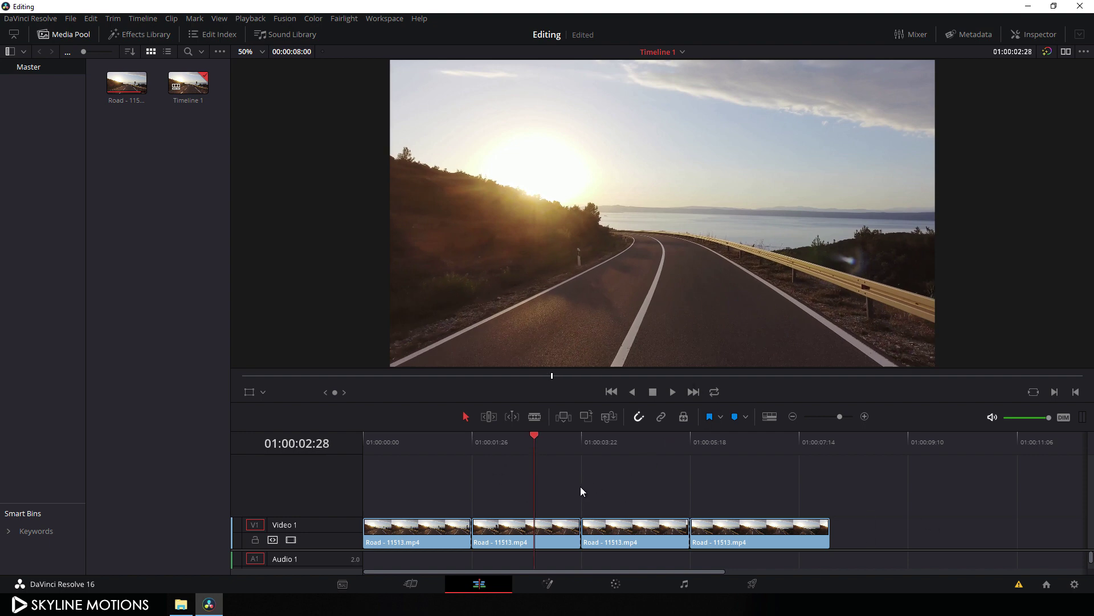
{"action": "left_click", "coordinate": [1075, 585]}
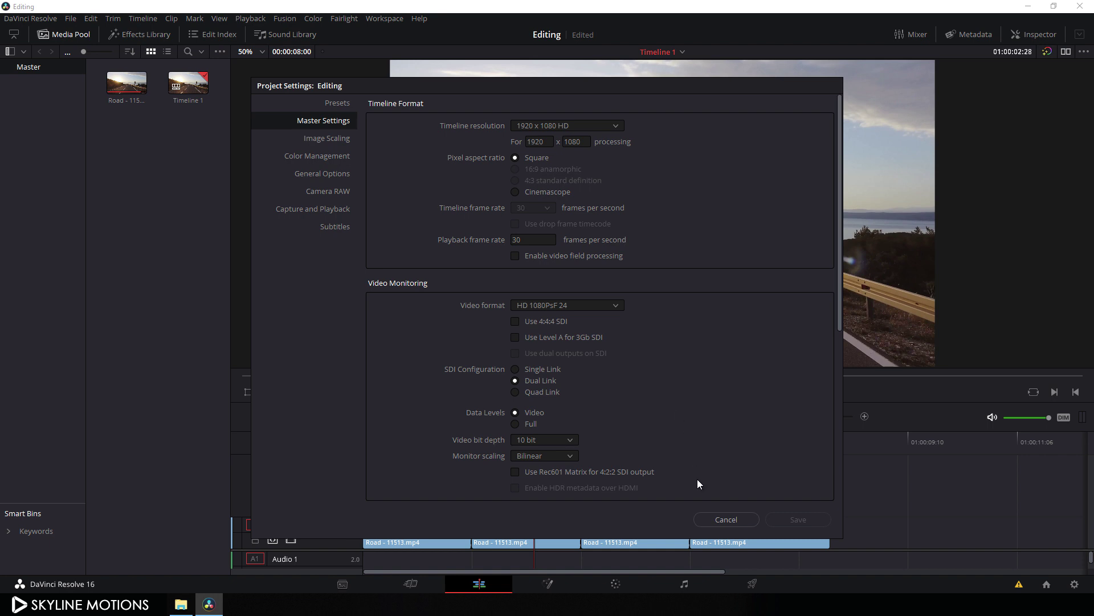
{"action": "left_click", "coordinate": [727, 520]}
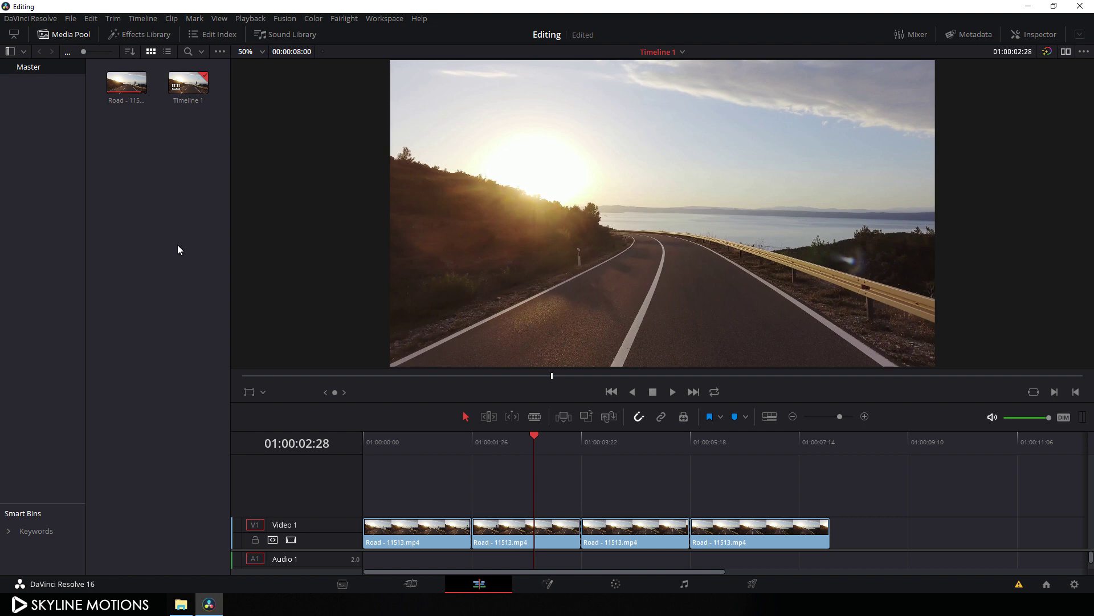
Create a new Fusion Composition clip in the Media Pool with a 6-second duration.
{"action": "right_click", "coordinate": [137, 172]}
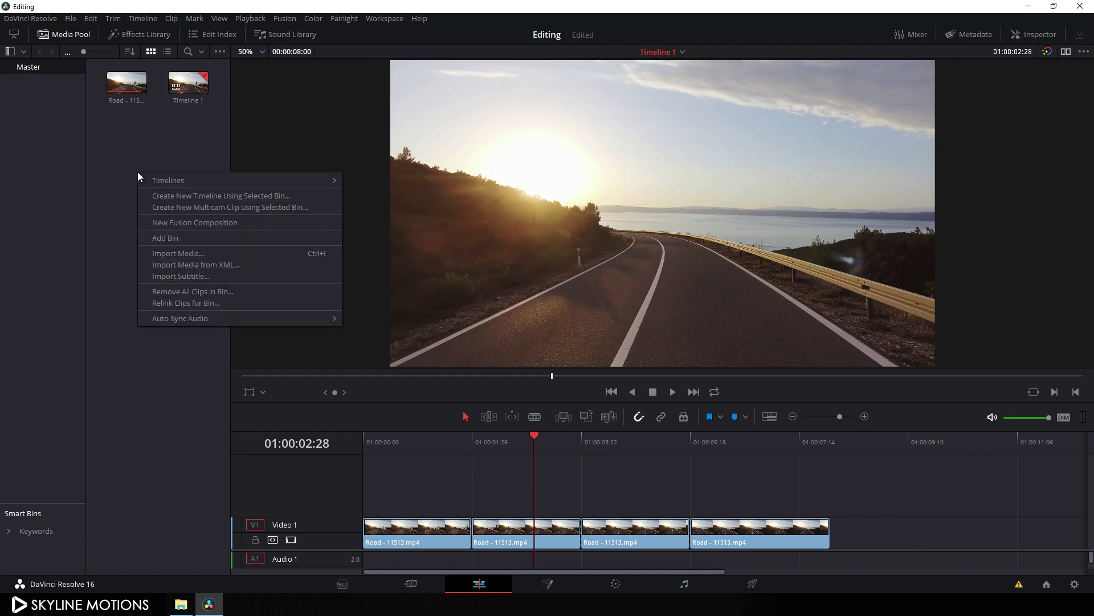
{"action": "left_click", "coordinate": [180, 224]}
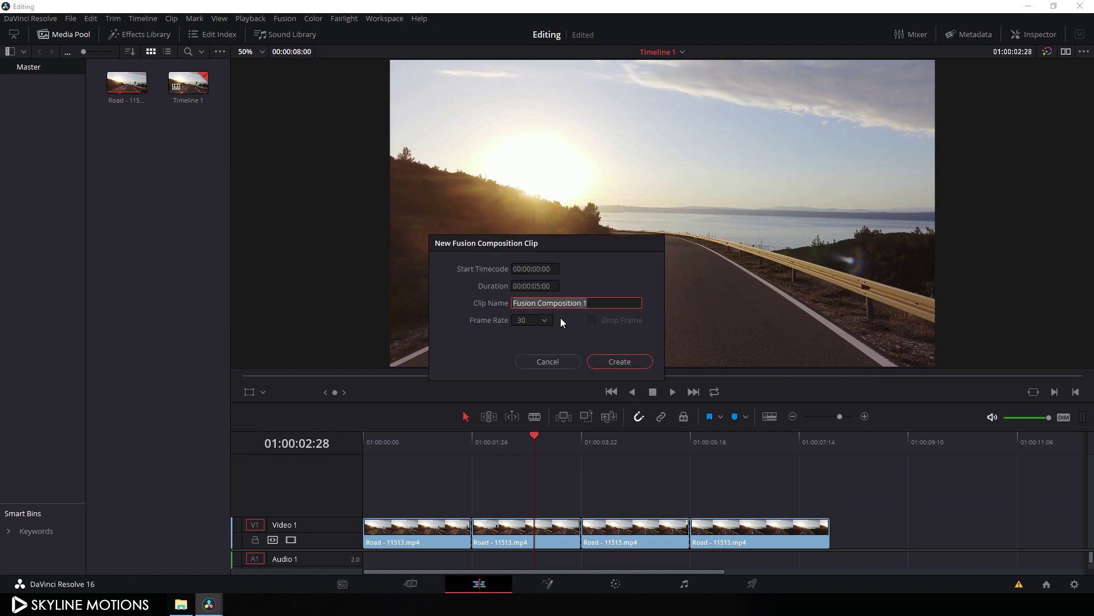
{"action": "left_click", "coordinate": [541, 287]}
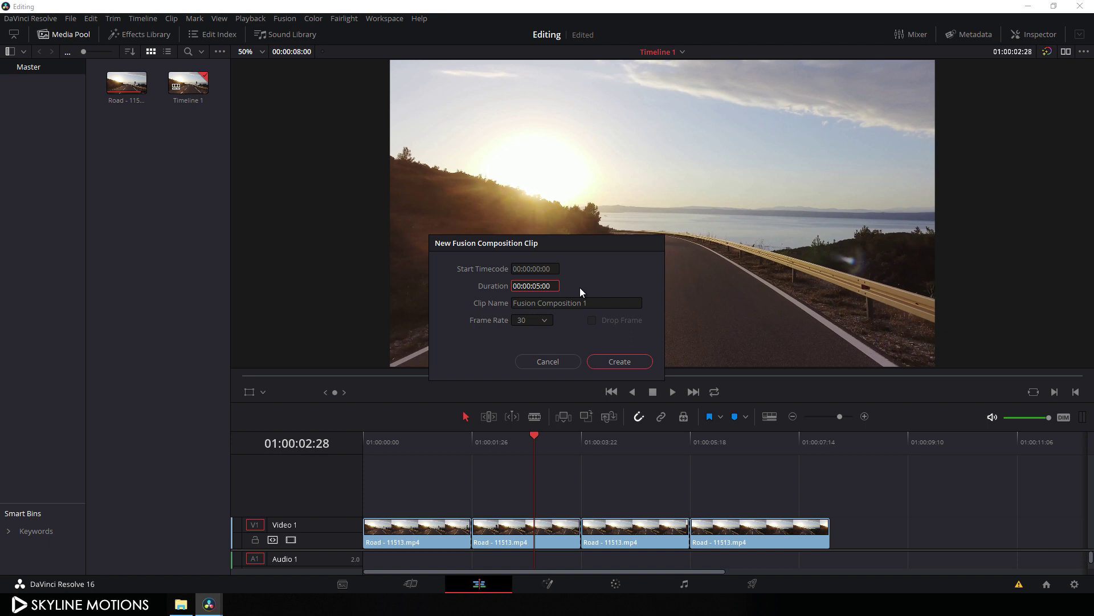
{"action": "key", "text": "BackSpace"}
{"action": "type", "text": "6"}
{"action": "left_click", "coordinate": [635, 363]}
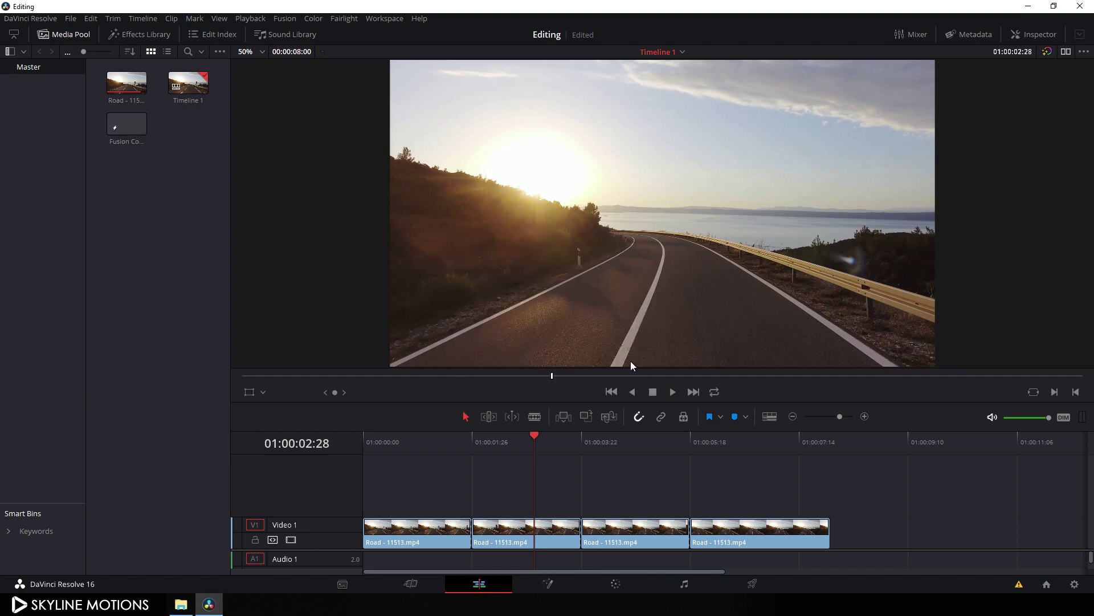
Place the composition on Video 2 above the road clips and open it in Fusion.
{"action": "left_click_drag", "start_coordinate": [126, 123], "coordinate": [408, 477]}
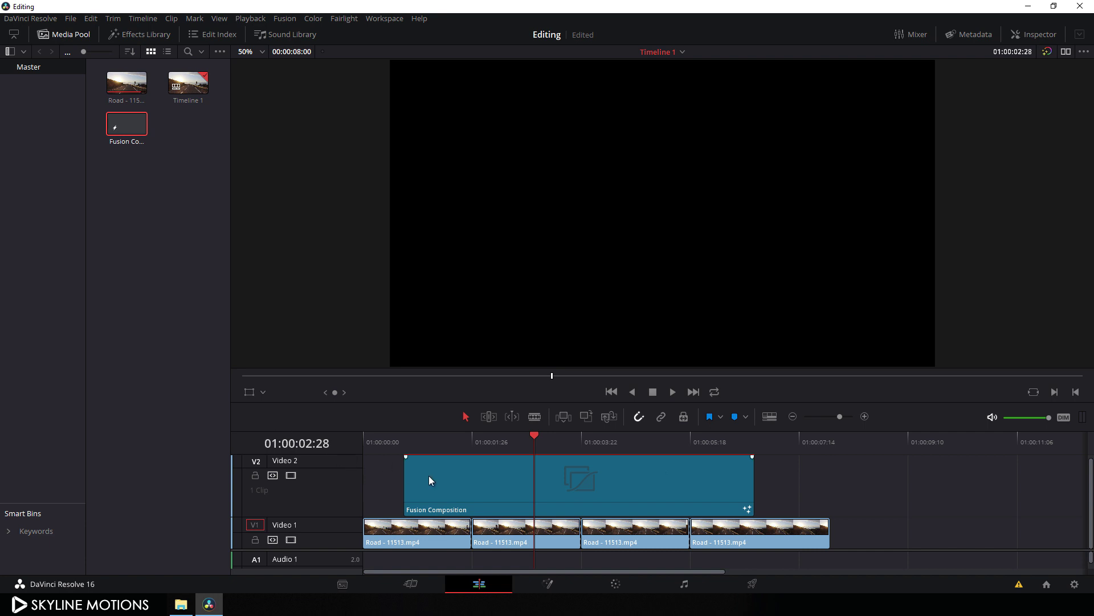
{"action": "left_click_drag", "start_coordinate": [351, 457], "coordinate": [352, 507]}
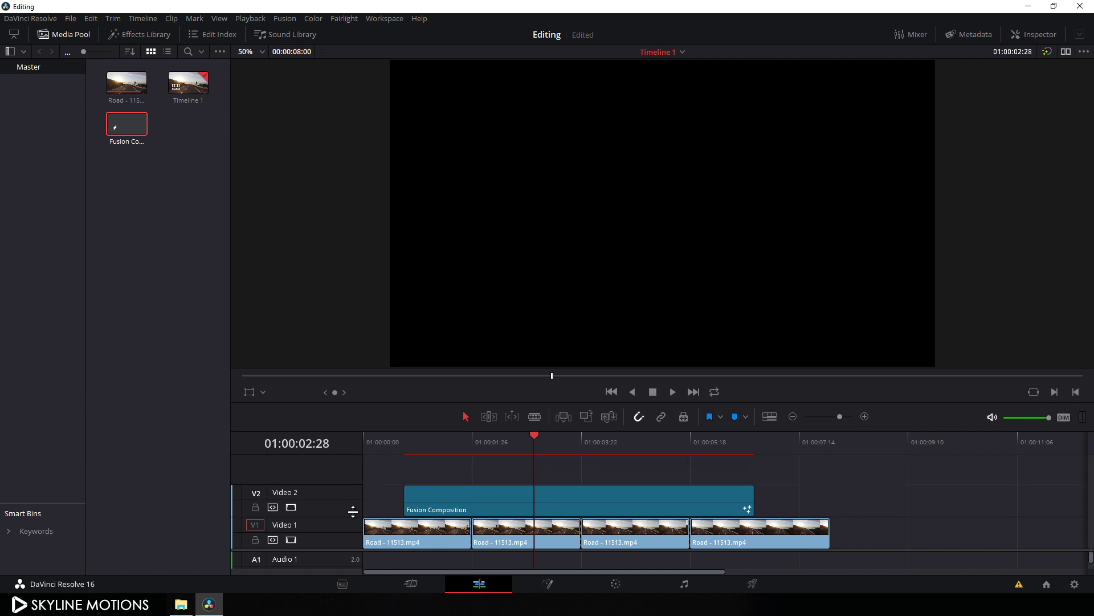
{"action": "left_click", "coordinate": [545, 591]}
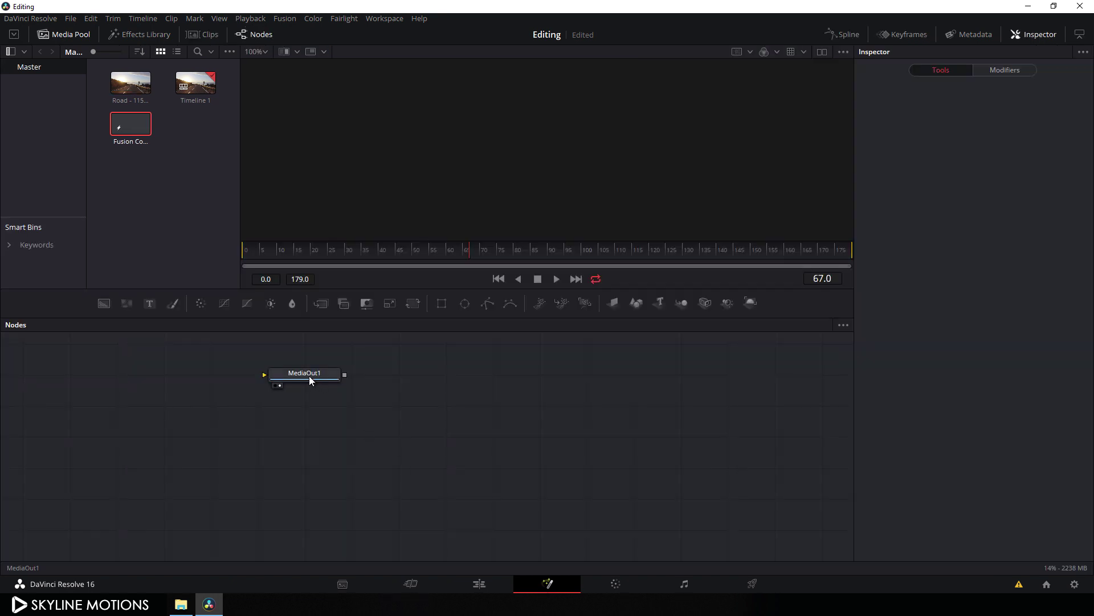
{"action": "left_click_drag", "start_coordinate": [309, 375], "coordinate": [773, 387]}
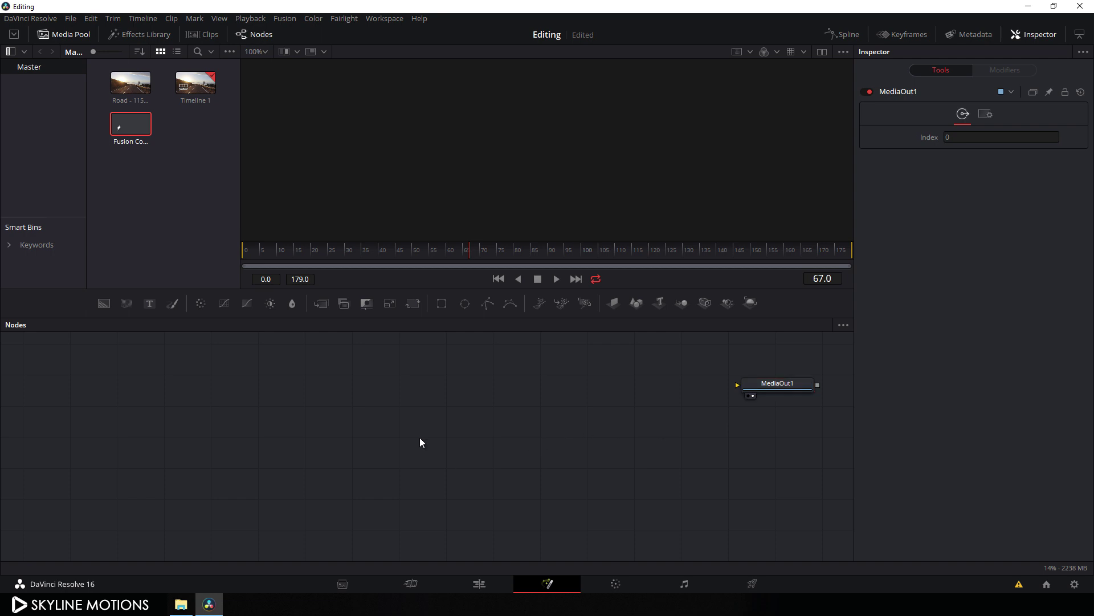
Drop Sub.setting from File Explorer into the node graph and move MediaOut1 beside Final.
{"action": "left_click", "coordinate": [182, 604]}
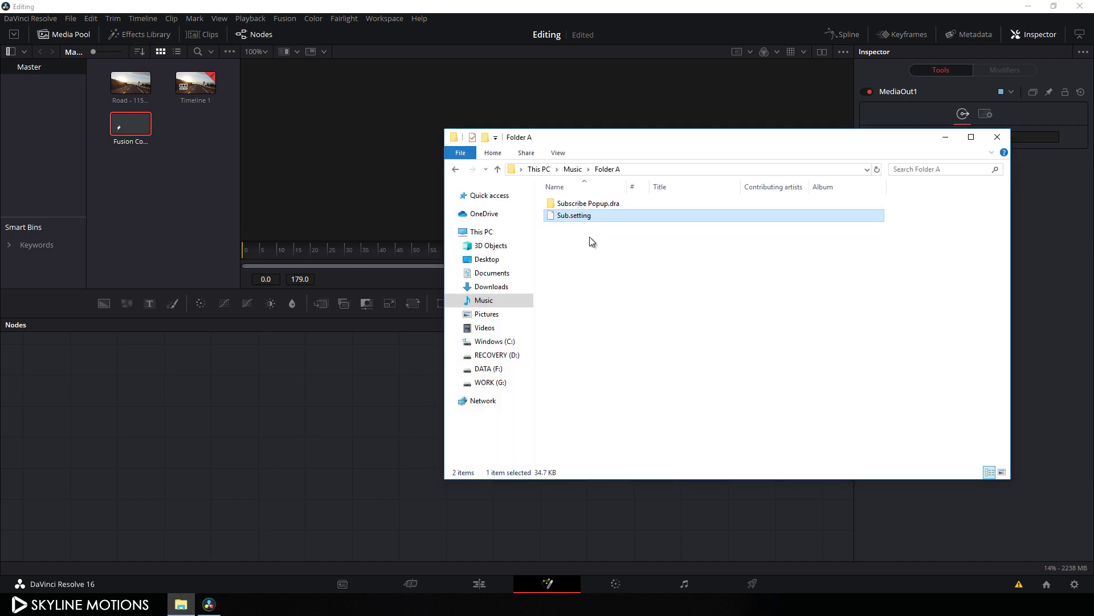
{"action": "left_click_drag", "start_coordinate": [572, 218], "coordinate": [248, 432]}
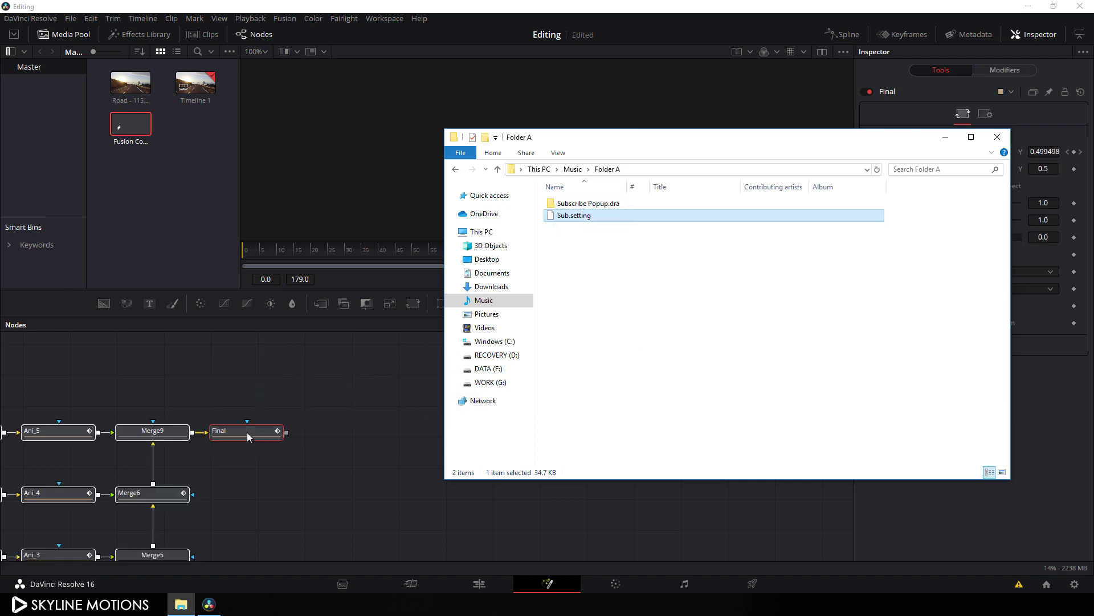
{"action": "left_click", "coordinate": [945, 137]}
{"action": "left_click_drag", "start_coordinate": [423, 419], "coordinate": [361, 420]}
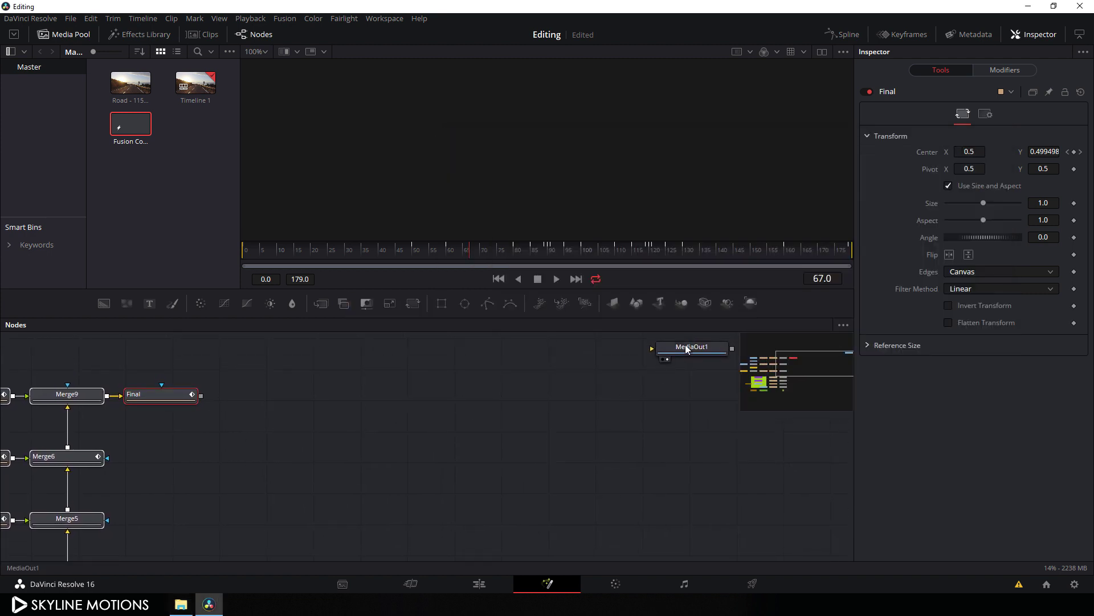
{"action": "left_click_drag", "start_coordinate": [685, 344], "coordinate": [325, 414]}
{"action": "left_click_drag", "start_coordinate": [217, 430], "coordinate": [524, 391]}
{"action": "left_click_drag", "start_coordinate": [438, 425], "coordinate": [469, 442]}
Scrub to preview the subscribe popup animation and return to the Edit page.
{"action": "left_click_drag", "start_coordinate": [467, 258], "coordinate": [592, 257]}
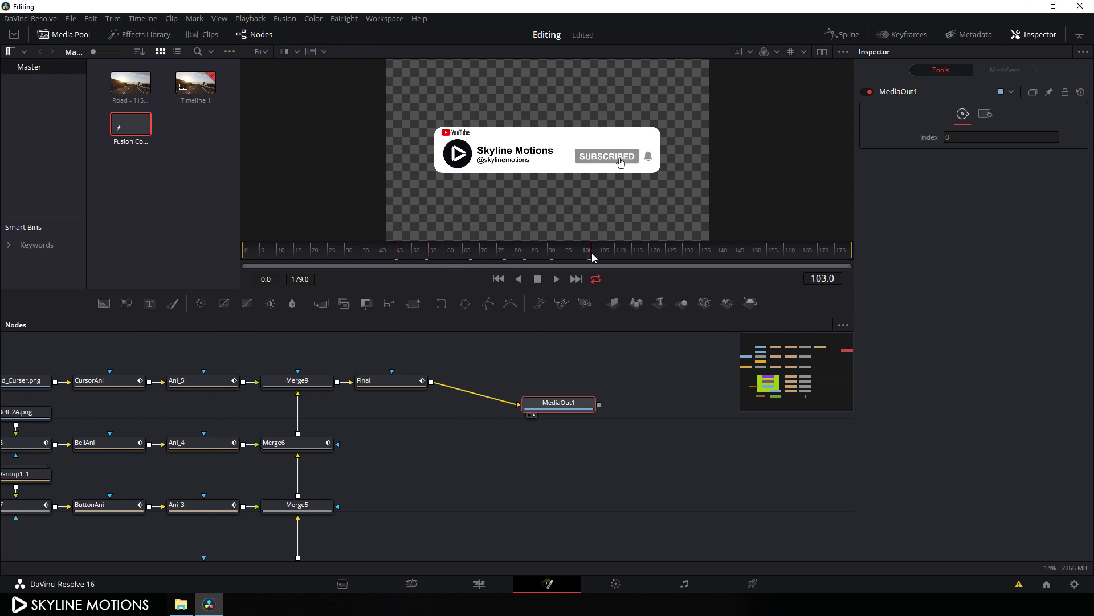
{"action": "left_click", "coordinate": [477, 587]}
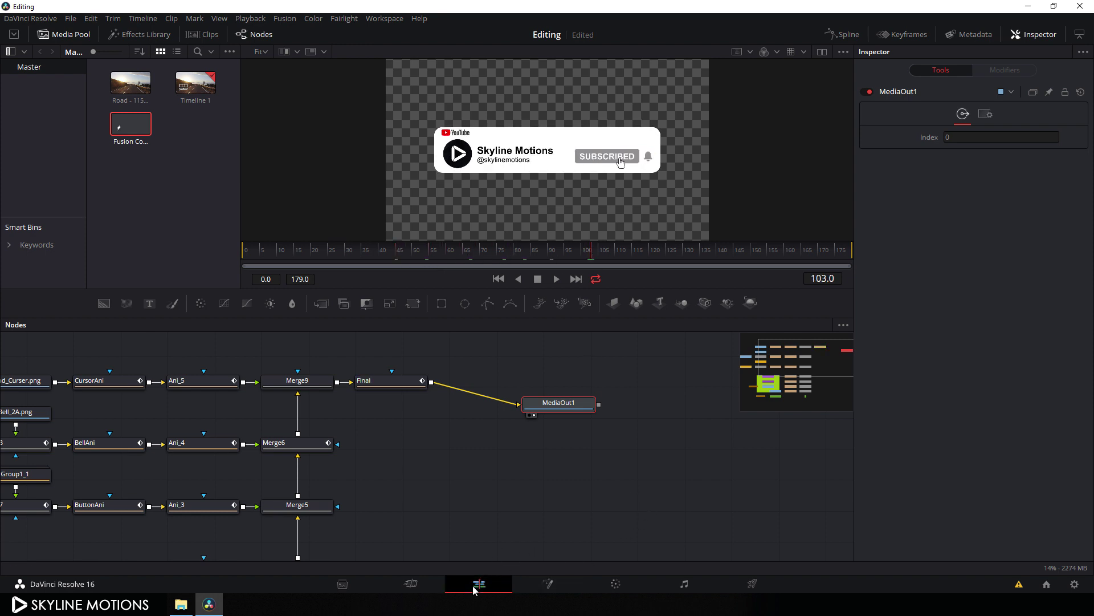